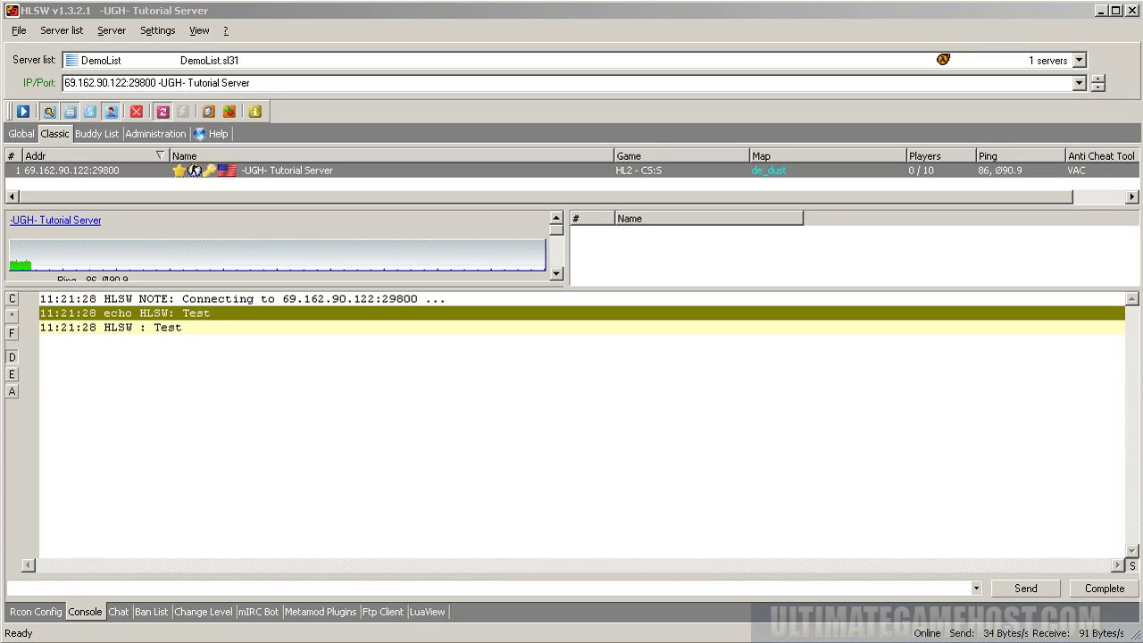
# Run the cvarlist command in the server console.
pyautogui.click(524, 7)
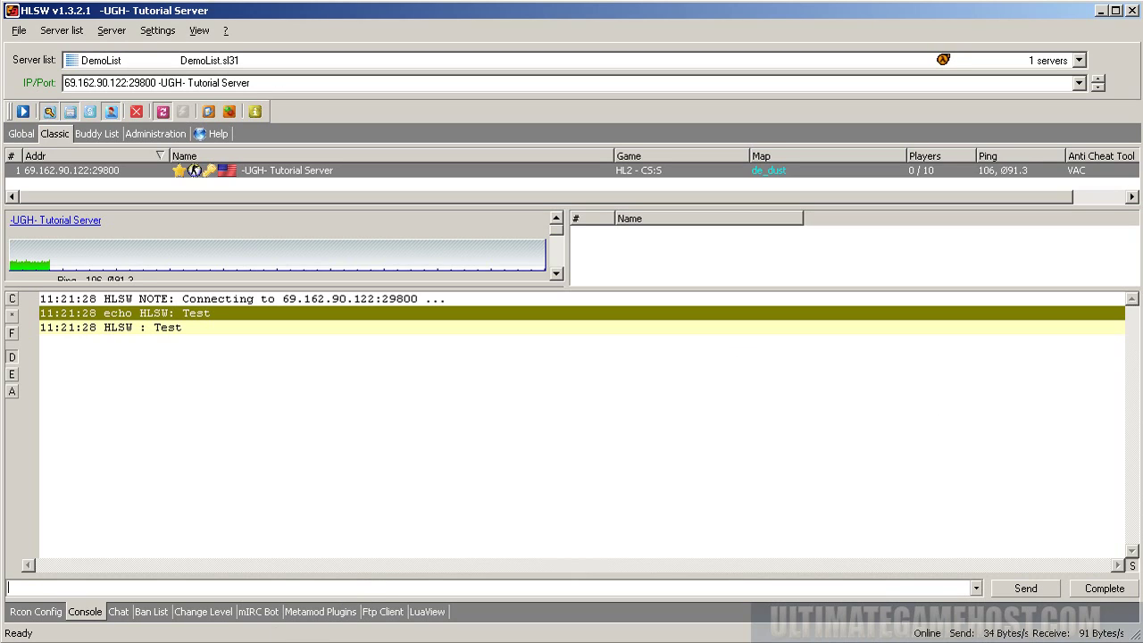
pyautogui.write('varlist')
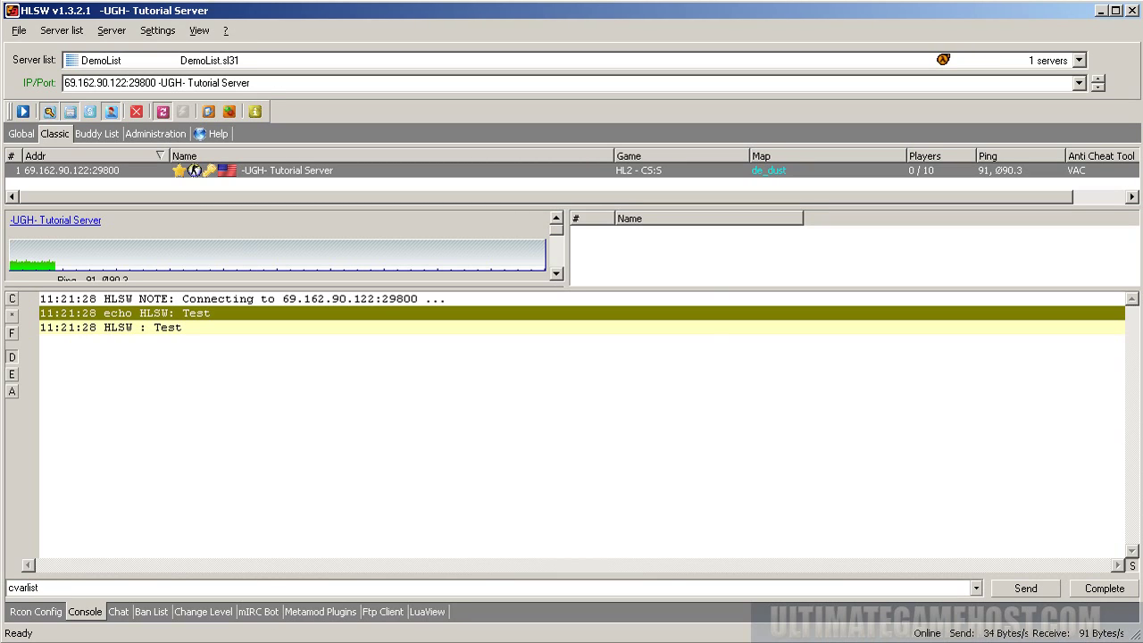
pyautogui.press('Return')
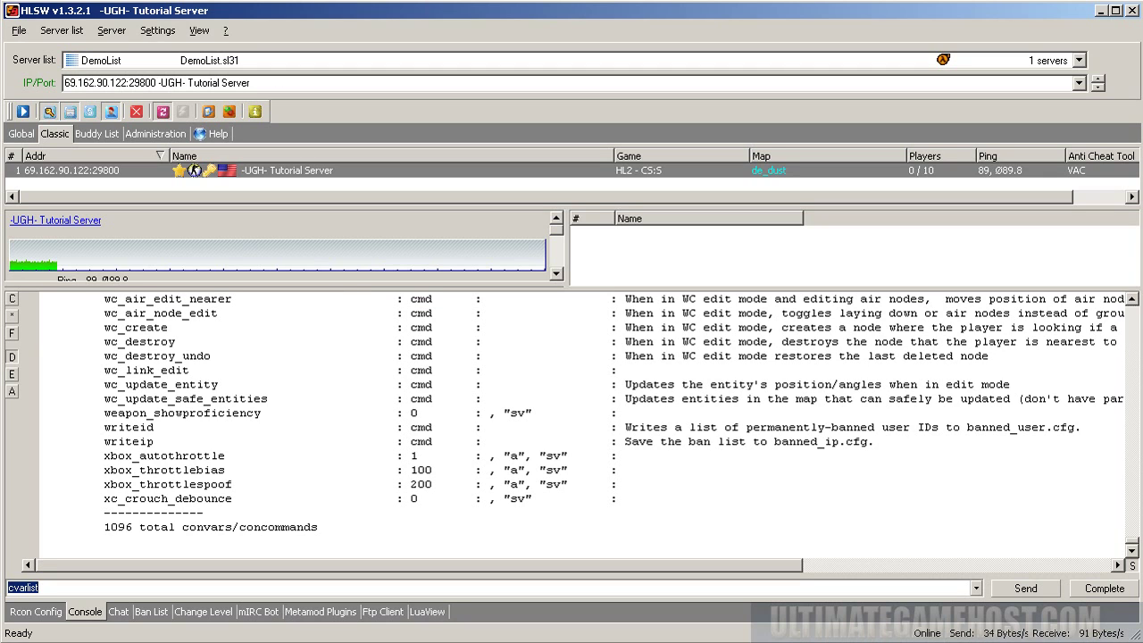
# Find the mp_ variables in the cvarlist output and place a blank Notepad window over the console for notes.
pyautogui.click(355, 537)
pyautogui.scroll(10, 355, 446)
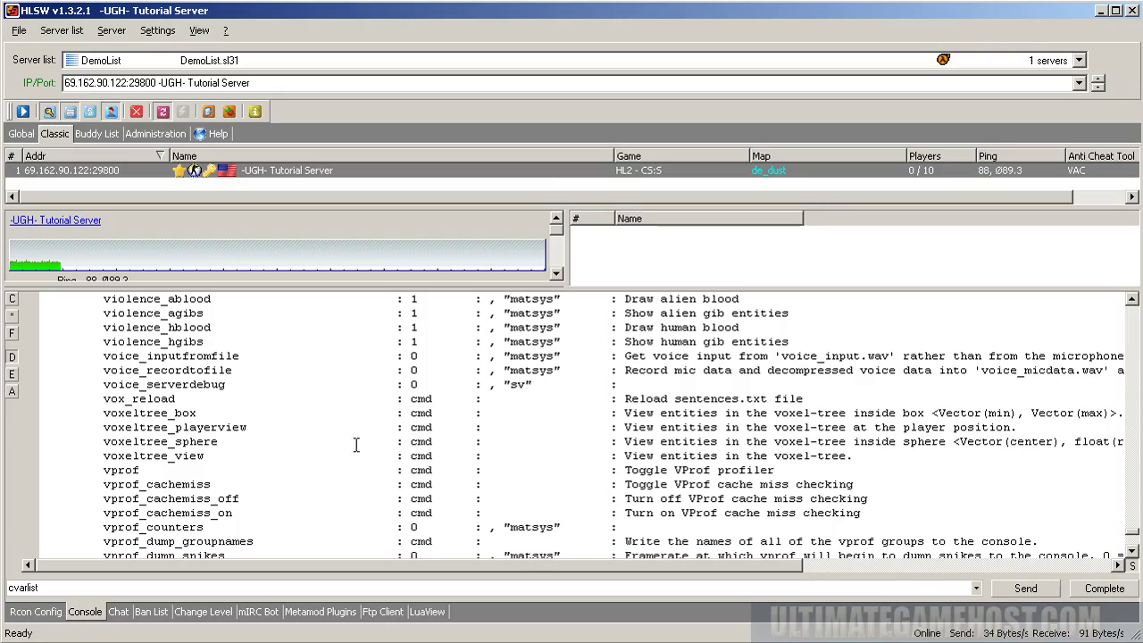
pyautogui.scroll(15, 368, 446)
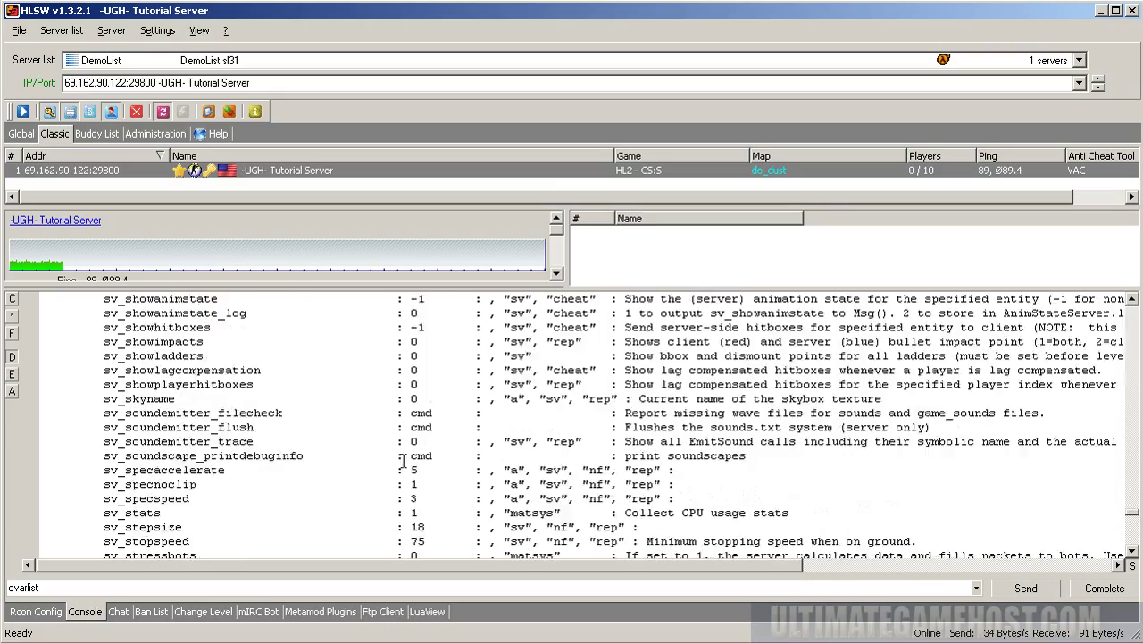
pyautogui.scroll(20, 369, 455)
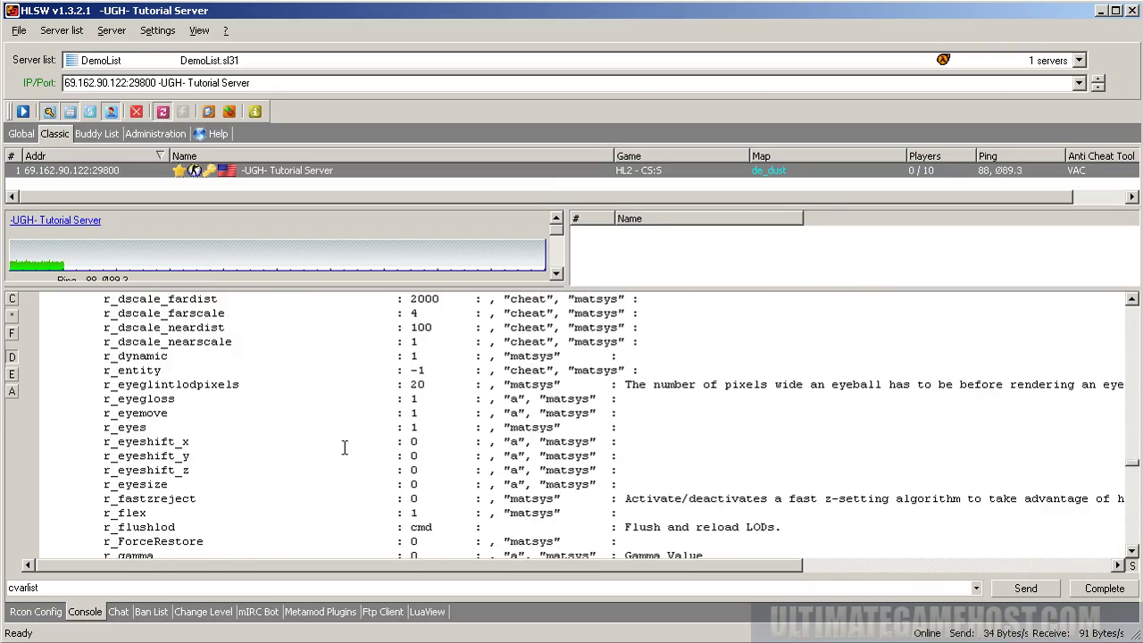
pyautogui.scroll(10, 313, 460)
pyautogui.scroll(-6, 326, 469)
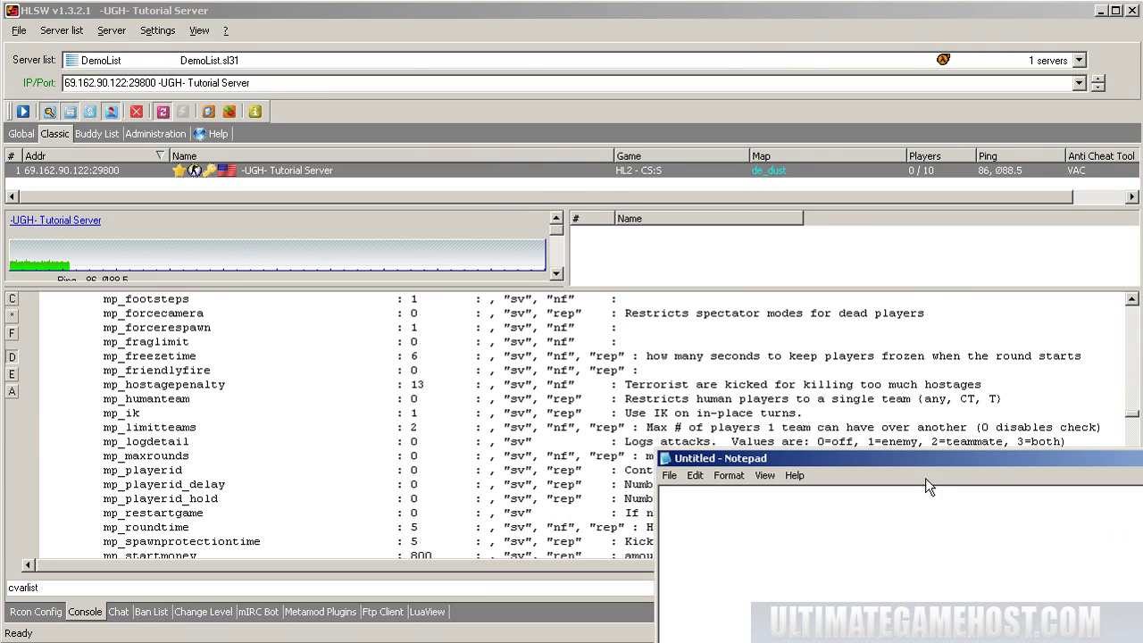
pyautogui.moveTo(1004, 460); pyautogui.dragTo(778, 353)
pyautogui.click(461, 14)
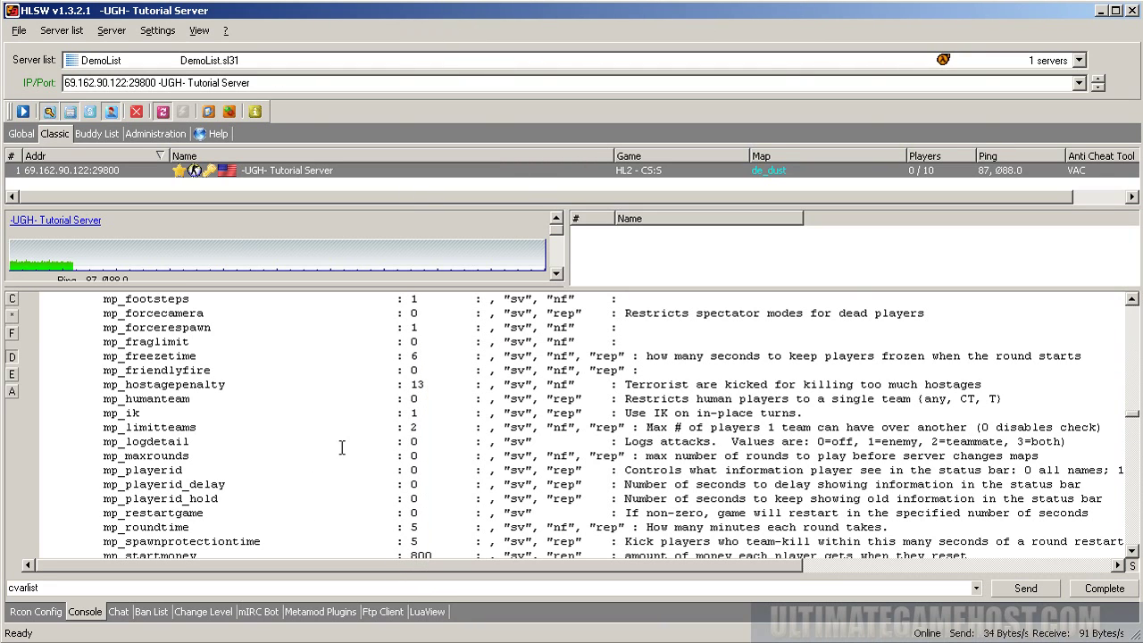
# Copy the variable name mp_autoteambalance from the console list into the blank Notepad document.
pyautogui.scroll(9, 341, 443)
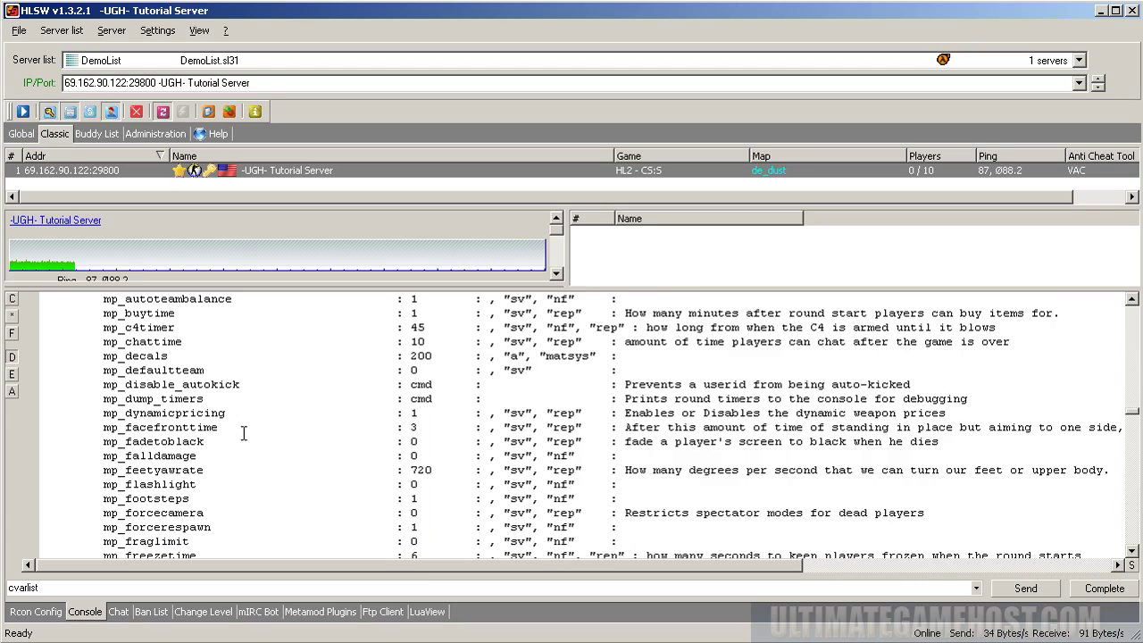
pyautogui.scroll(-2, 254, 433)
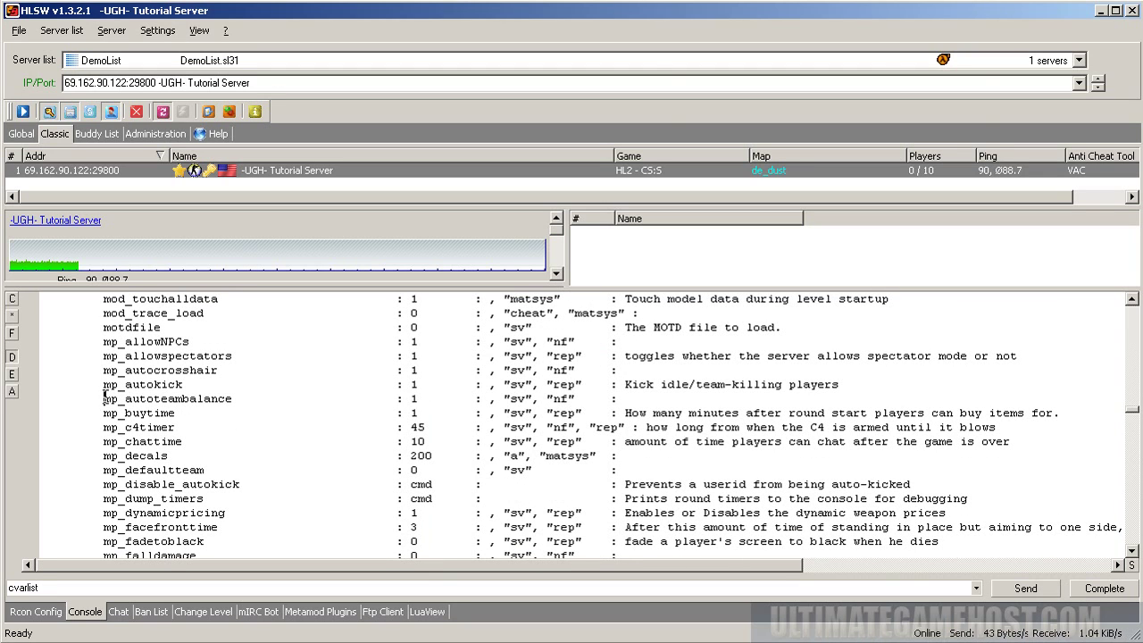
pyautogui.moveTo(105, 399); pyautogui.dragTo(44, 398)
pyautogui.click(682, 411)
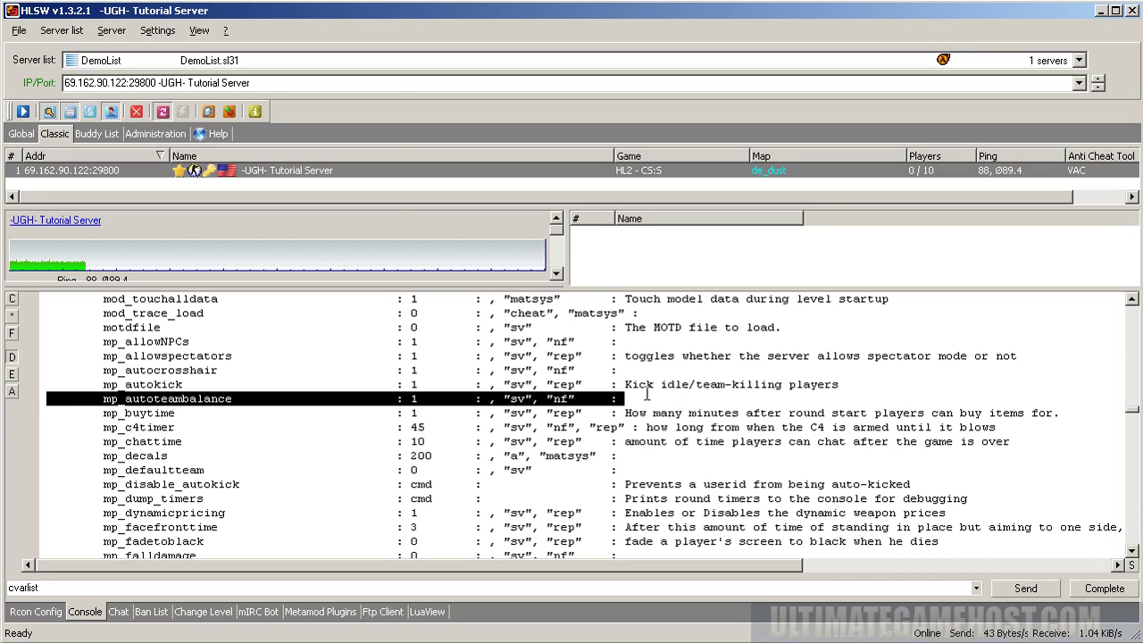
pyautogui.click(195, 409)
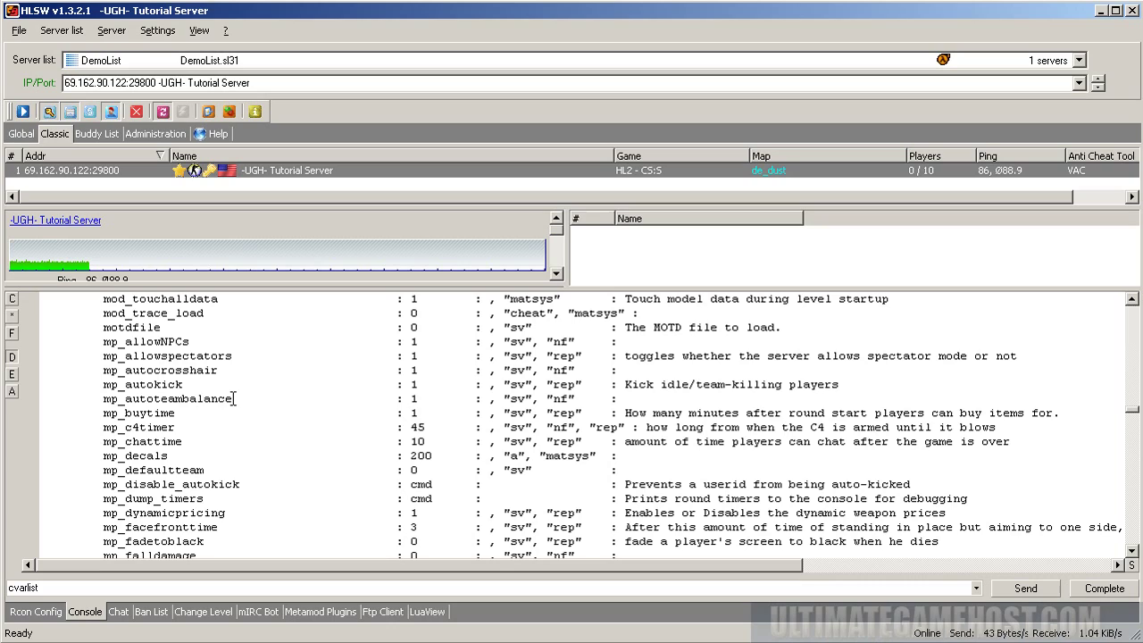
pyautogui.moveTo(232, 399); pyautogui.dragTo(101, 399)
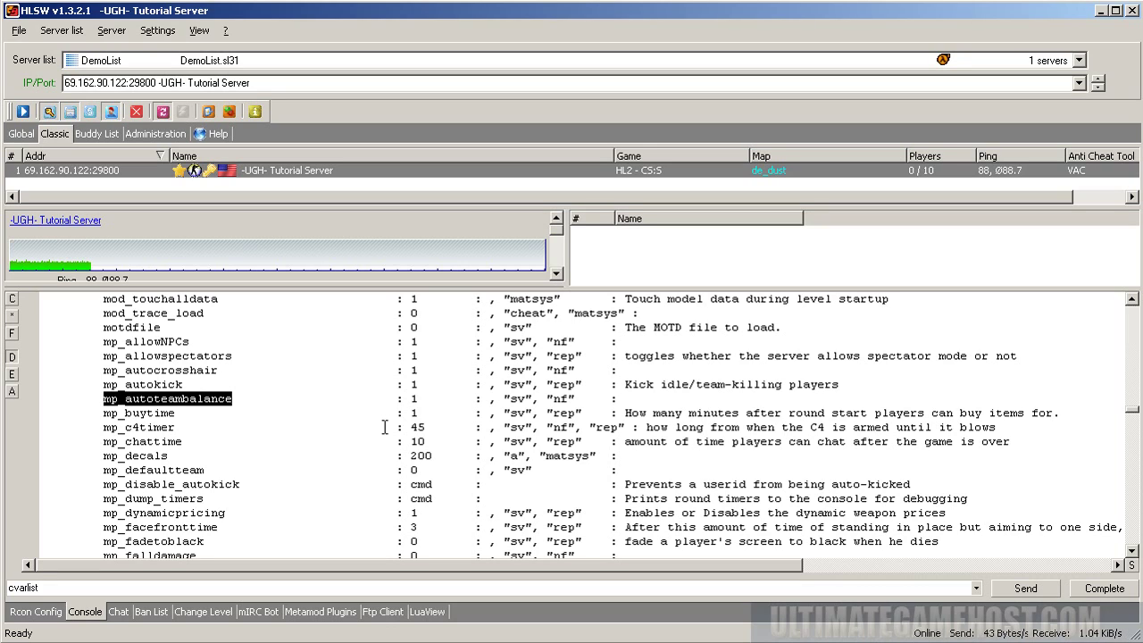
pyautogui.hotkey('ctrl', 'c')
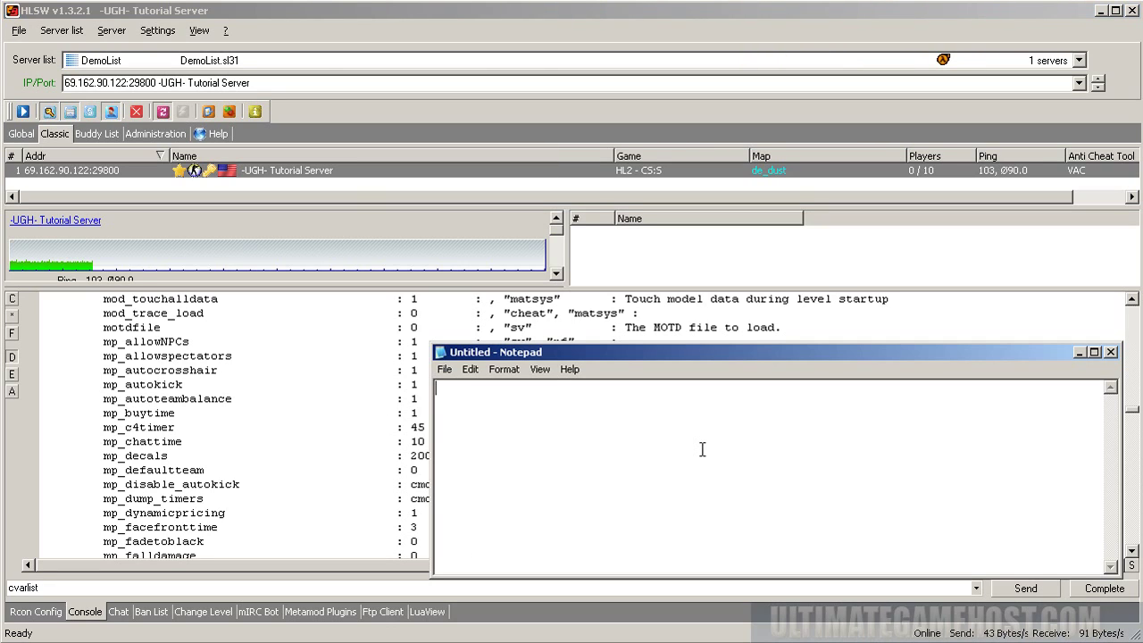
pyautogui.hotkey('ctrl', 'v')
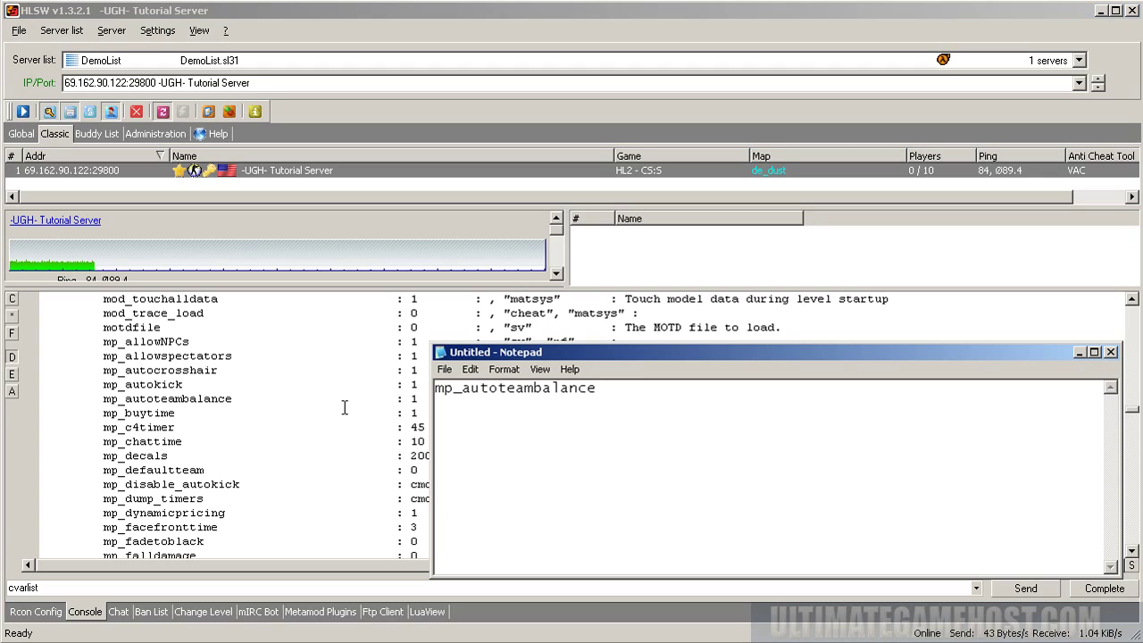
# Copy mp_flashlight from the console list onto the second line of the Notepad document.
pyautogui.click(397, 456)
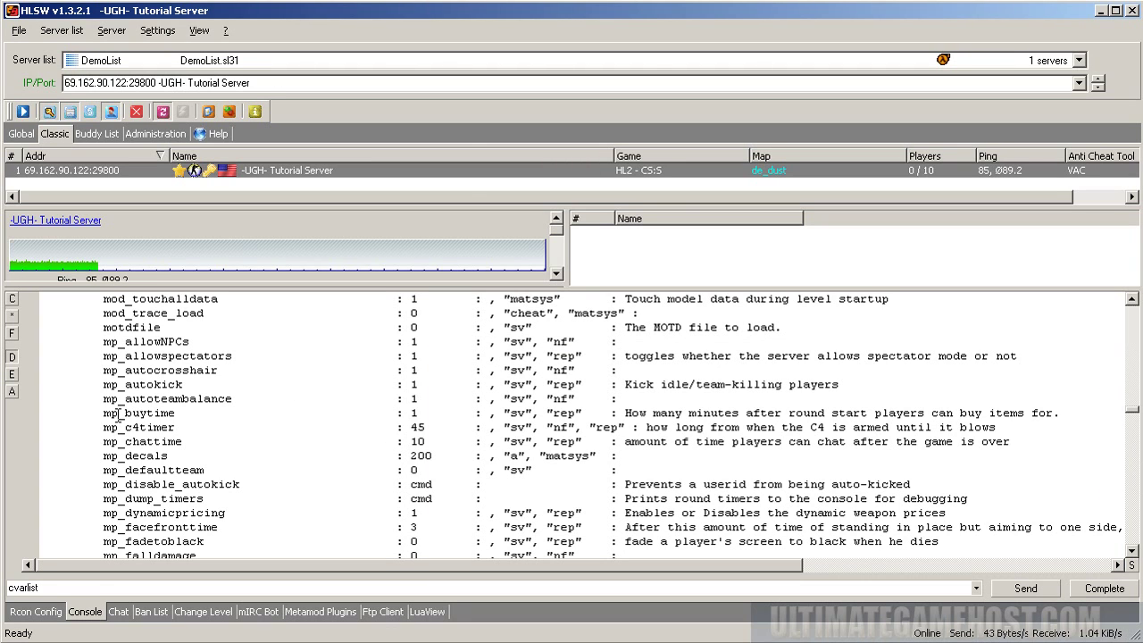
pyautogui.scroll(-5, 185, 482)
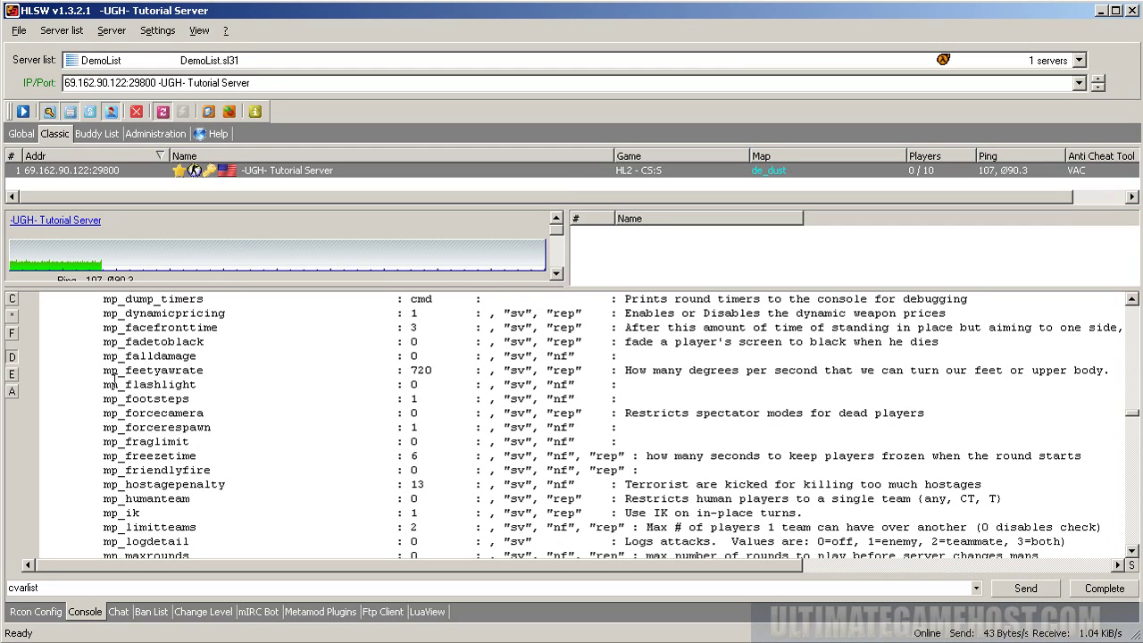
pyautogui.moveTo(104, 384); pyautogui.dragTo(196, 385)
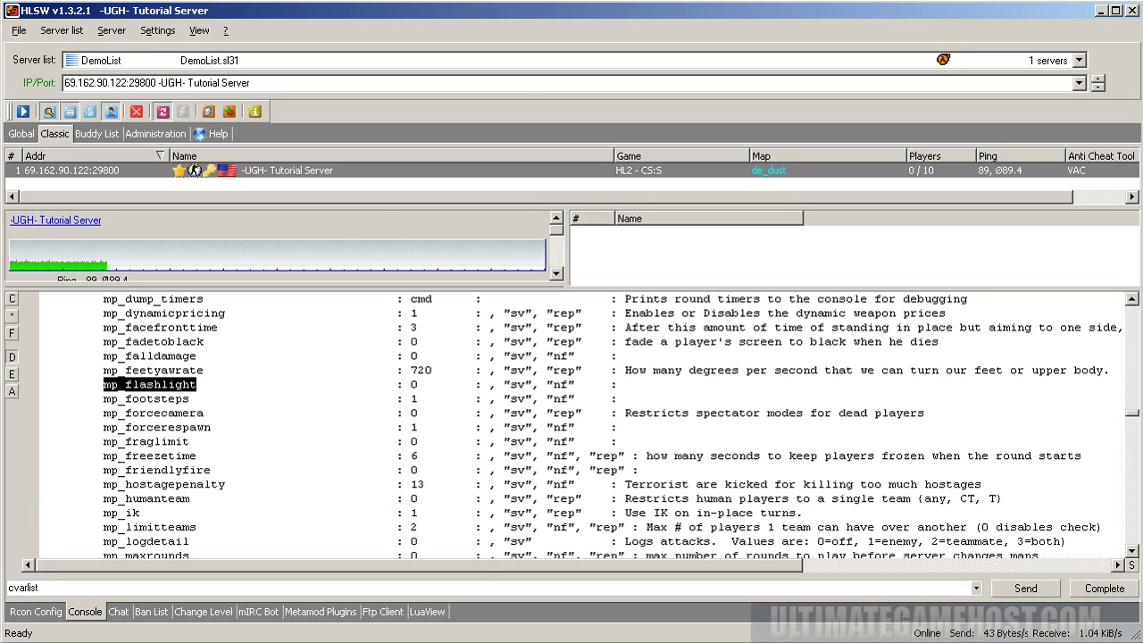
pyautogui.hotkey('alt', 'Tab')
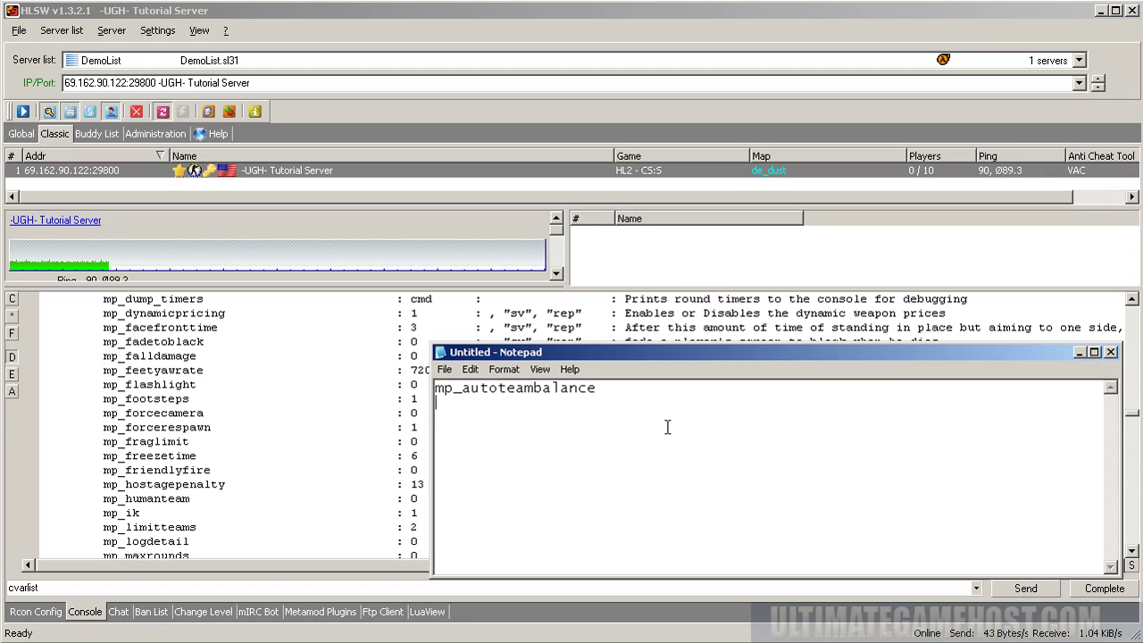
pyautogui.hotkey('ctrl', 'v')
# Copy mp_timelimit from the console list onto the third line of the Notepad document.
pyautogui.click(272, 412)
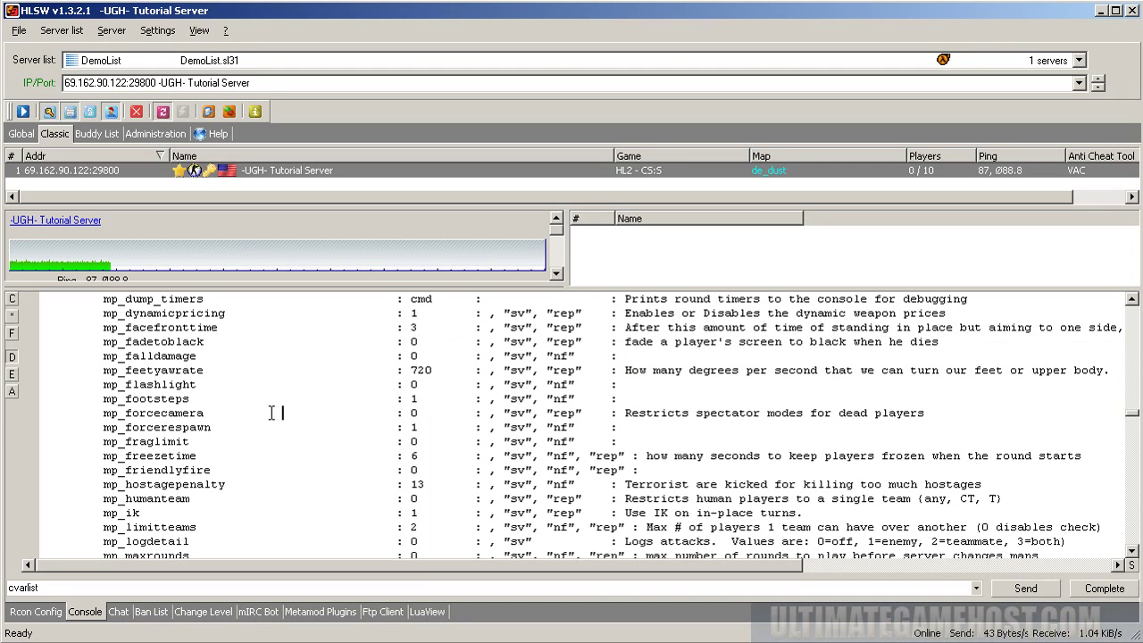
pyautogui.scroll(-5, 248, 451)
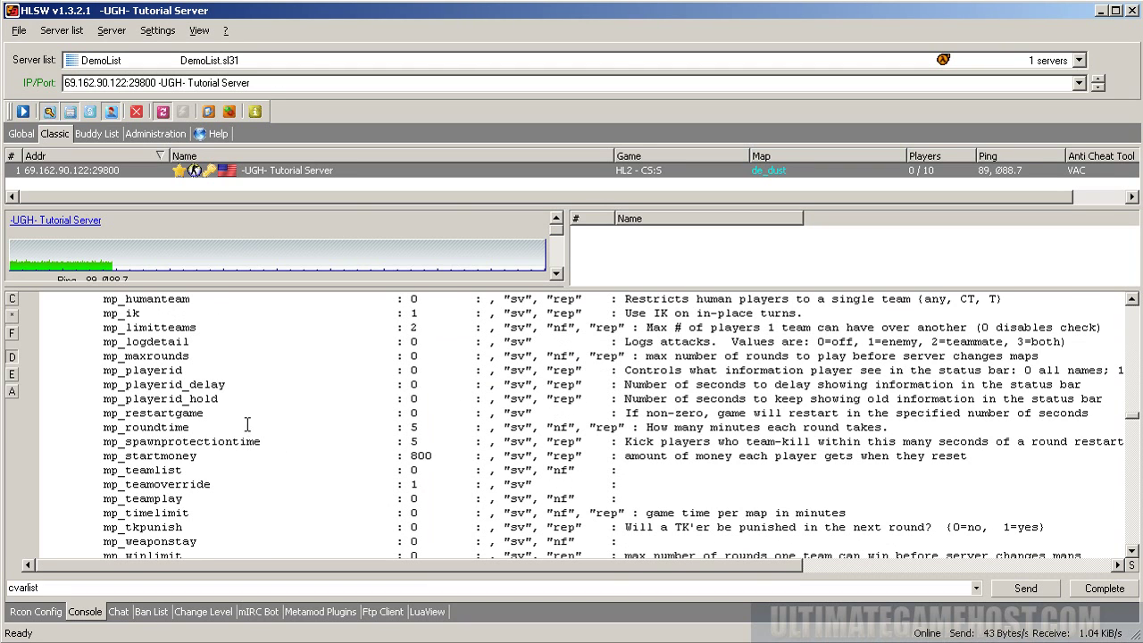
pyautogui.scroll(2, 248, 426)
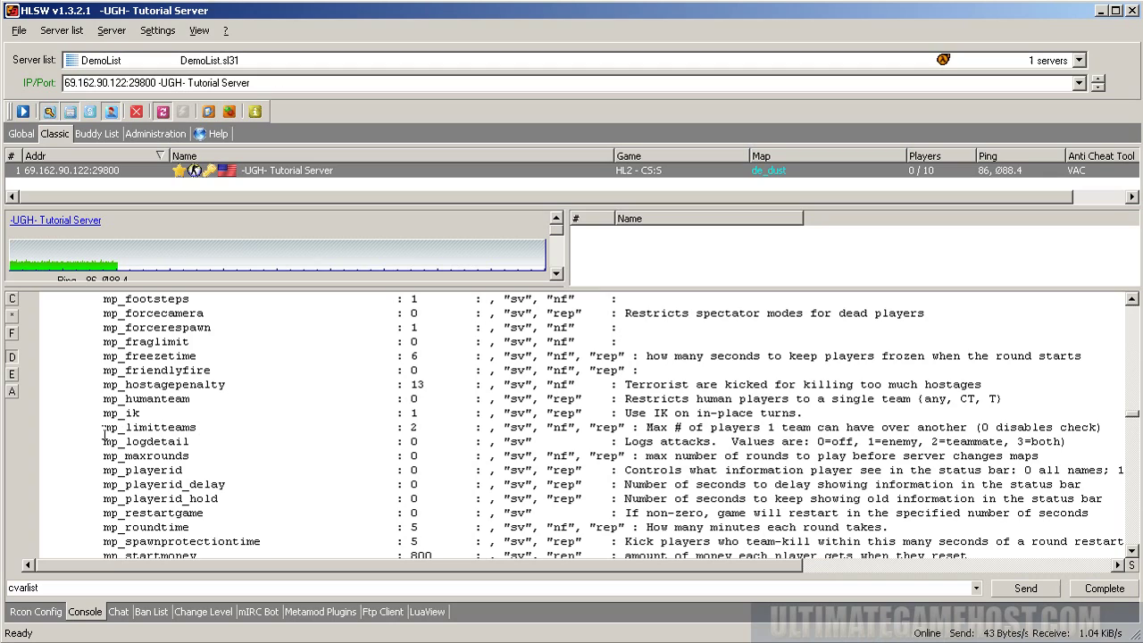
pyautogui.scroll(-5, 262, 471)
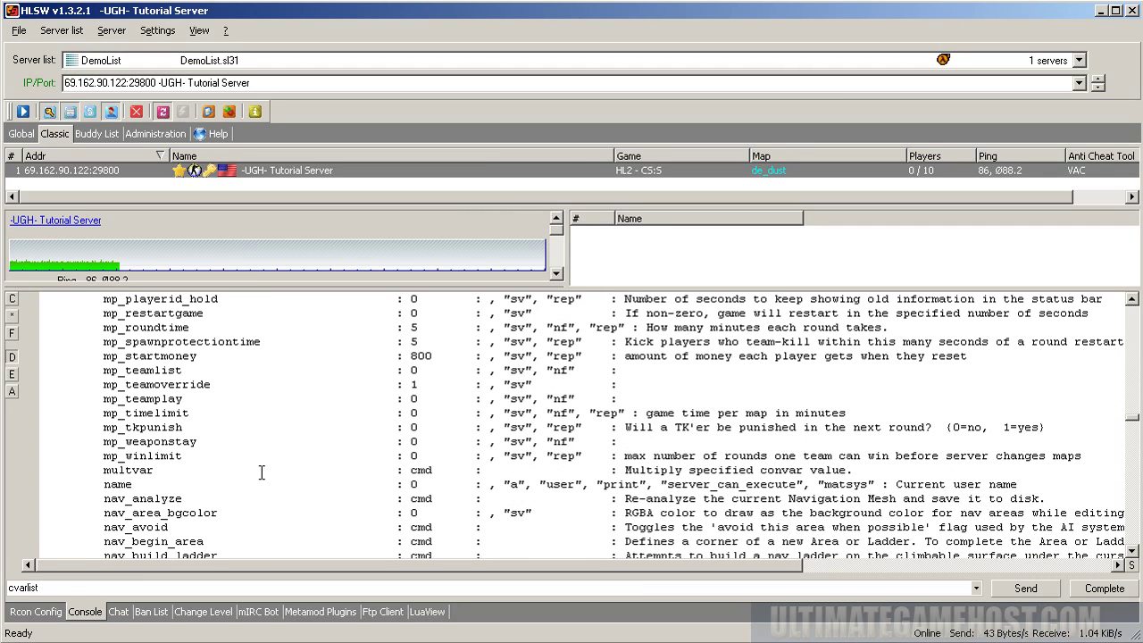
pyautogui.moveTo(102, 413); pyautogui.dragTo(188, 417)
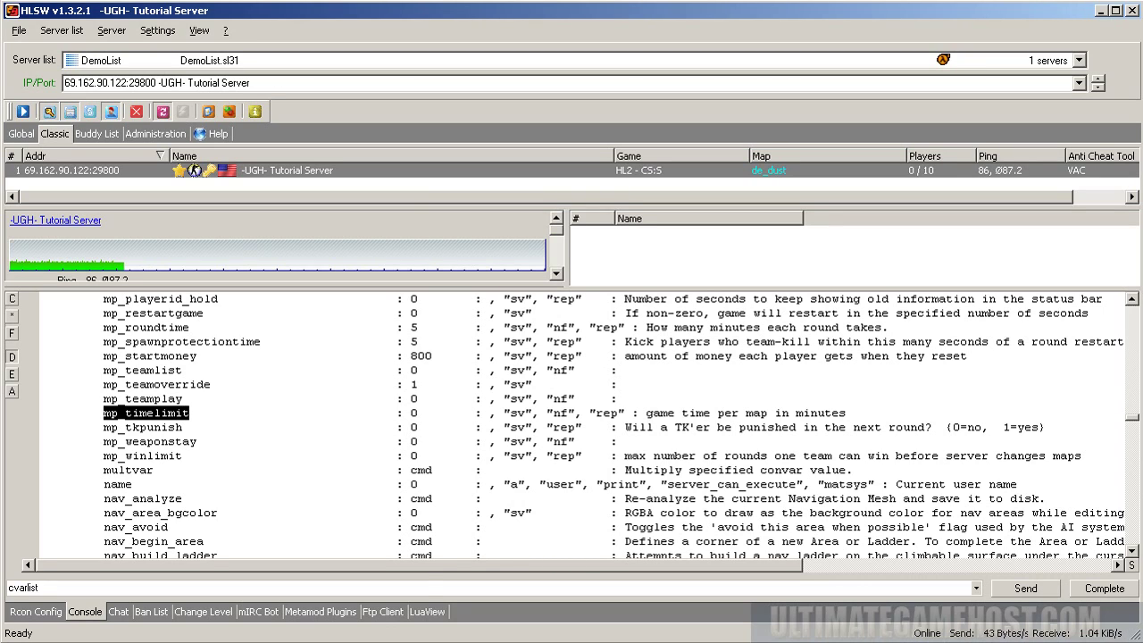
pyautogui.hotkey('ctrl', 'c')
pyautogui.hotkey('alt', 'Tab')
pyautogui.press('Return')
pyautogui.hotkey('ctrl', 'v')
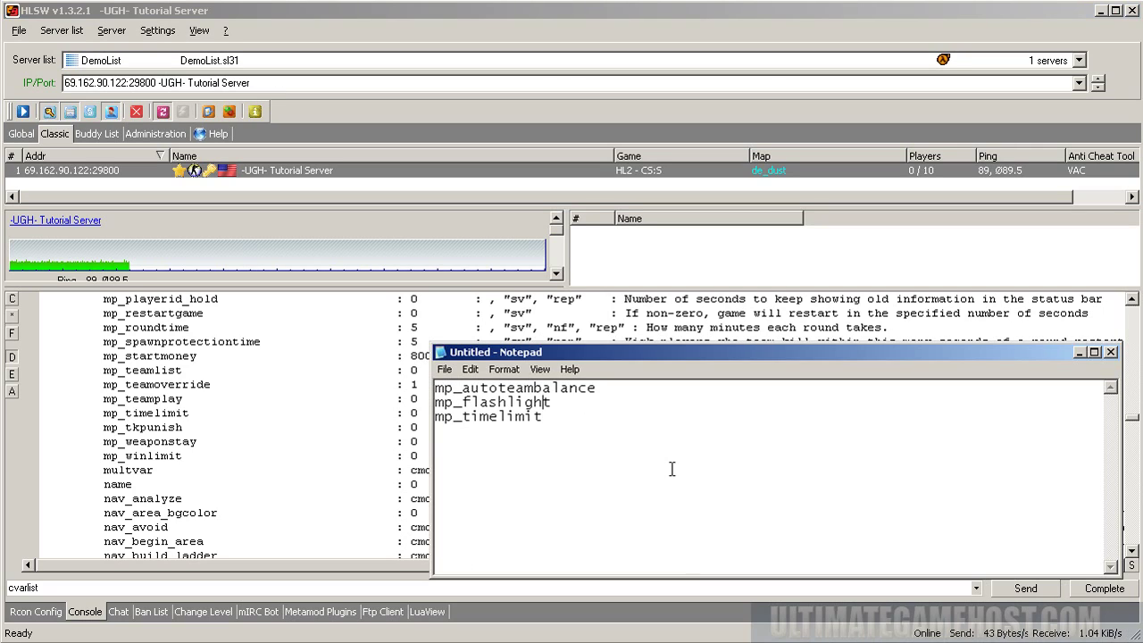
pyautogui.press('Up')
pyautogui.press('End')
pyautogui.hotkey('ctrl', 'shift', 'Home')
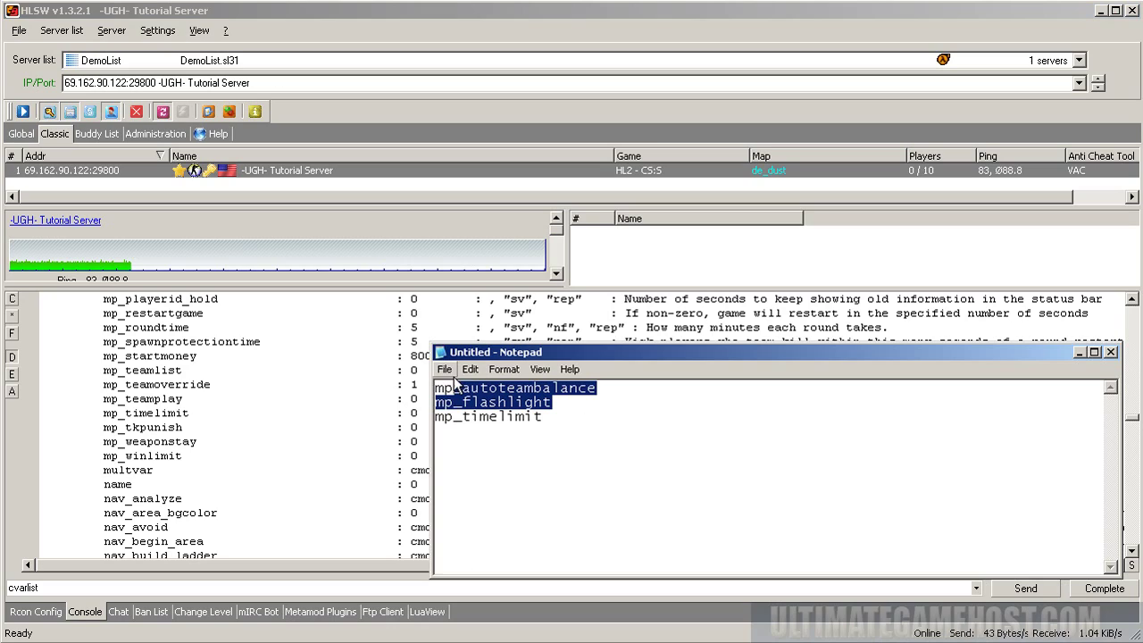
pyautogui.click(569, 407)
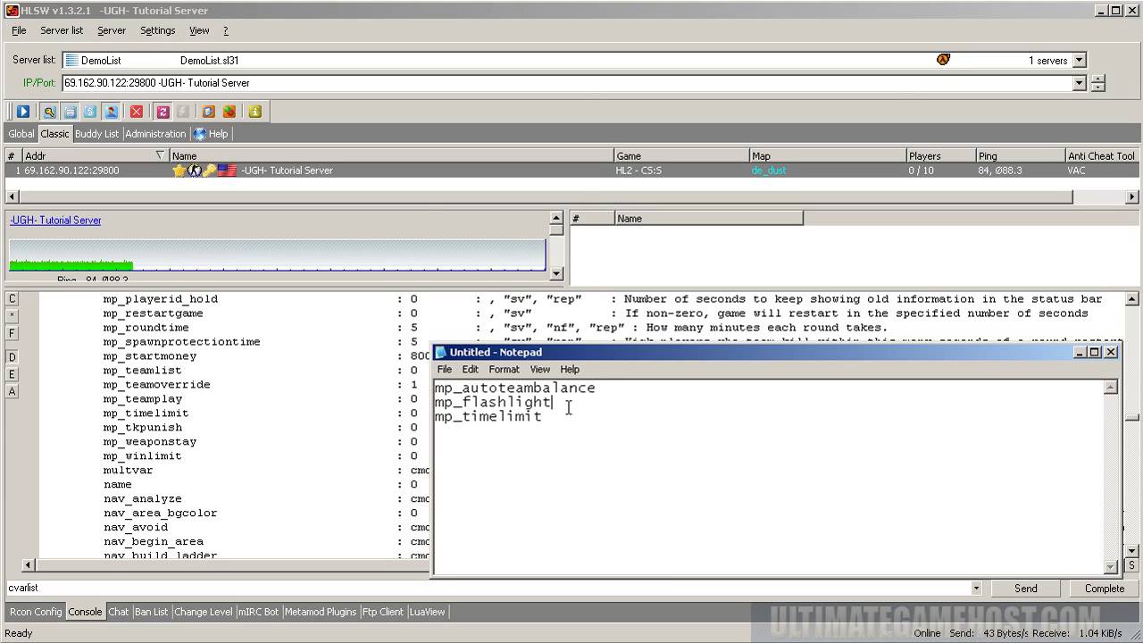
pyautogui.hotkey('shift', 'Left')
pyautogui.hotkey('shift', 'Left')
pyautogui.hotkey('shift', 'Left')
pyautogui.hotkey('shift', 'Left')
pyautogui.hotkey('shift', 'Left')
pyautogui.hotkey('shift', 'Left')
pyautogui.hotkey('shift', 'Left')
pyautogui.hotkey('shift', 'Left')
pyautogui.hotkey('shift', 'Left')
pyautogui.hotkey('shift', 'Left')
pyautogui.hotkey('shift', 'Left')
pyautogui.hotkey('shift', 'Left')
pyautogui.hotkey('shift', 'Left')
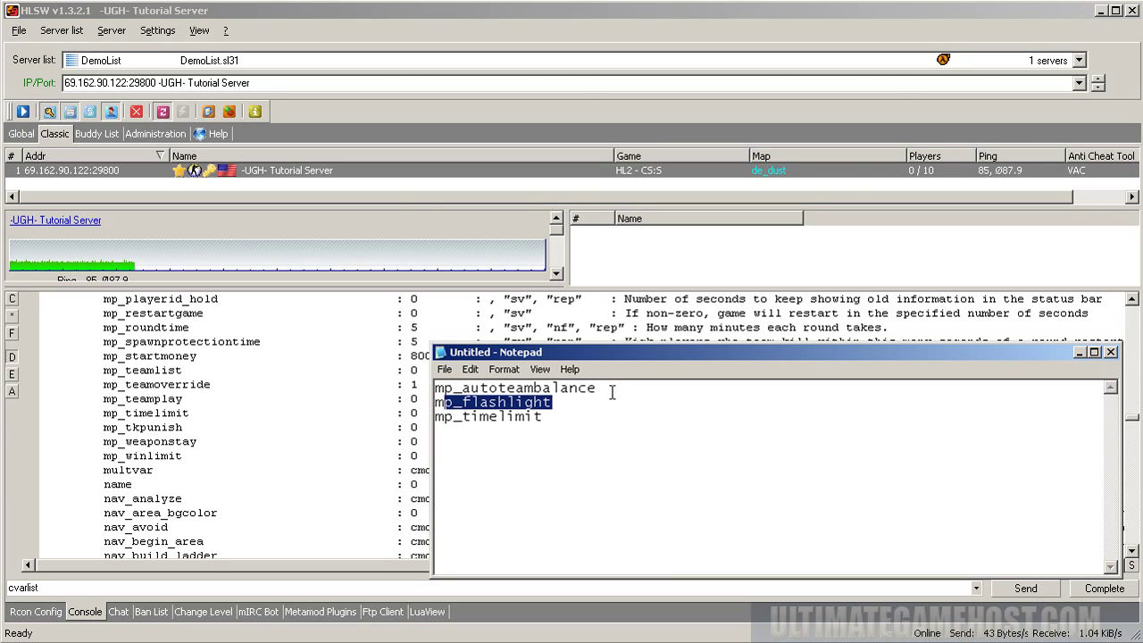
pyautogui.click(613, 391)
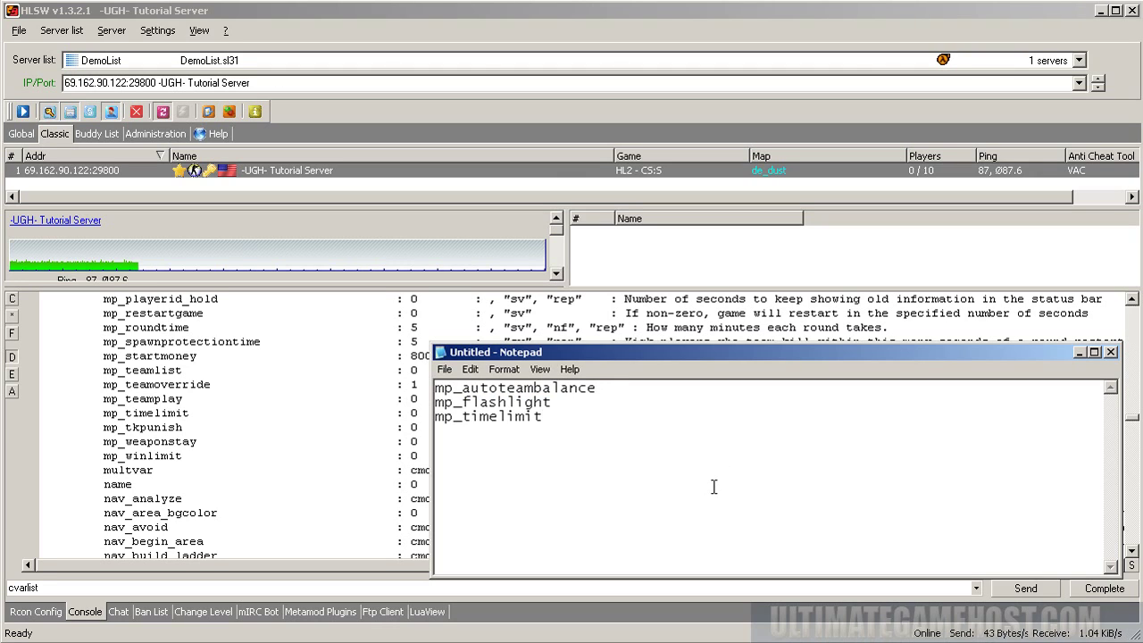
# Look through the cvarlist output past the nav_, net_ and r_ entries and find the beginning of the sv_ variables.
pyautogui.click(194, 429)
pyautogui.scroll(-15, 214, 419)
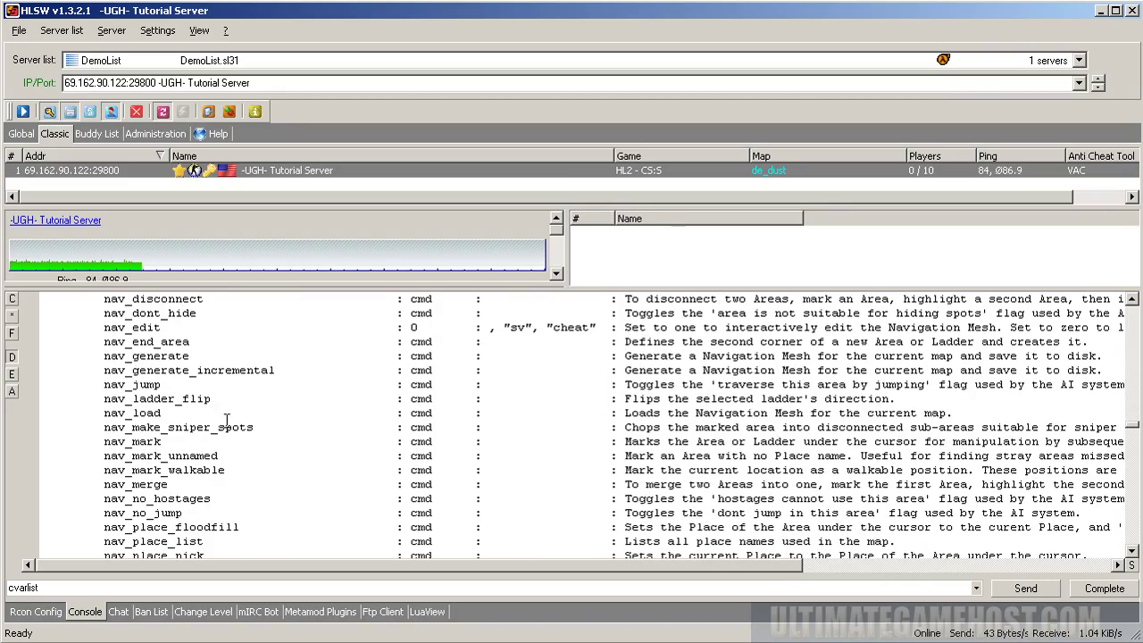
pyautogui.scroll(-5, 230, 424)
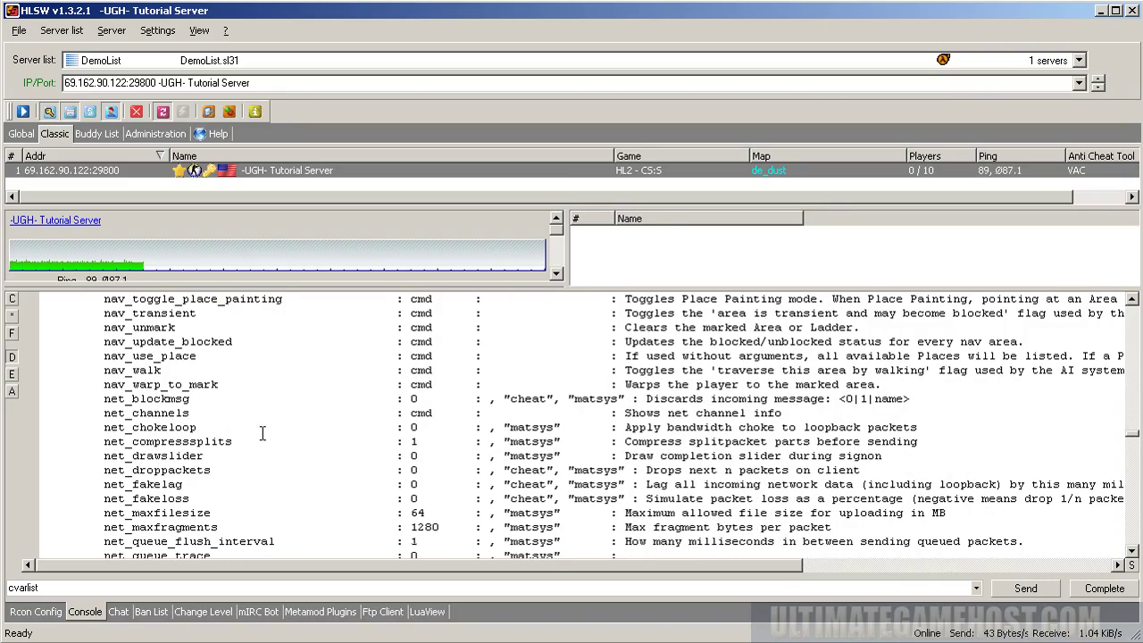
pyautogui.scroll(-15, 254, 425)
pyautogui.scroll(-20, 246, 416)
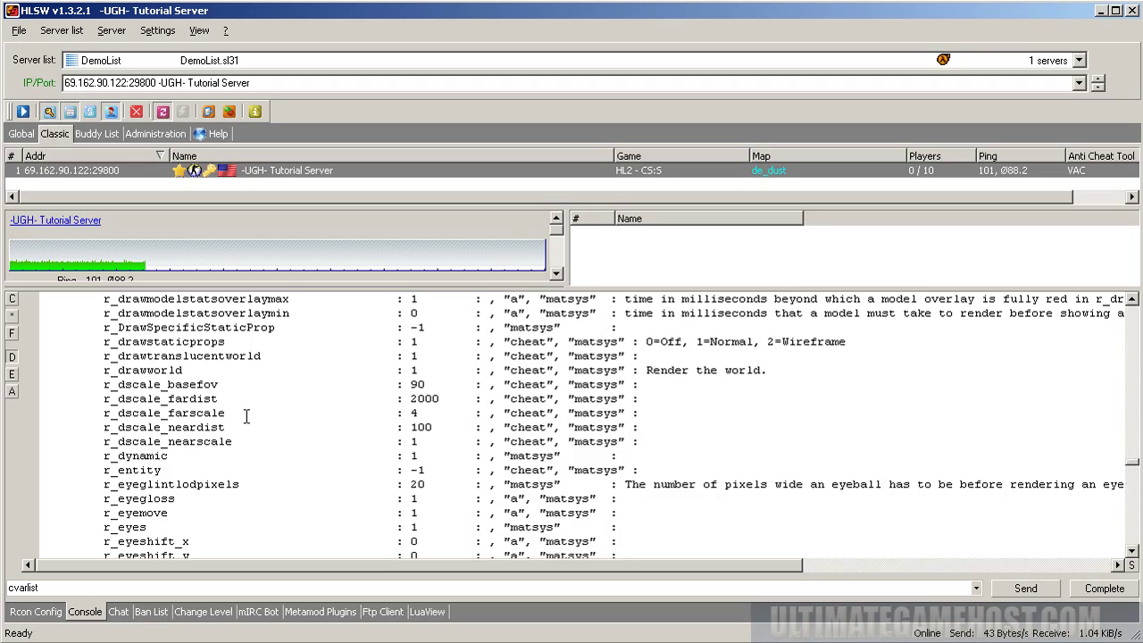
pyautogui.scroll(-12, 247, 416)
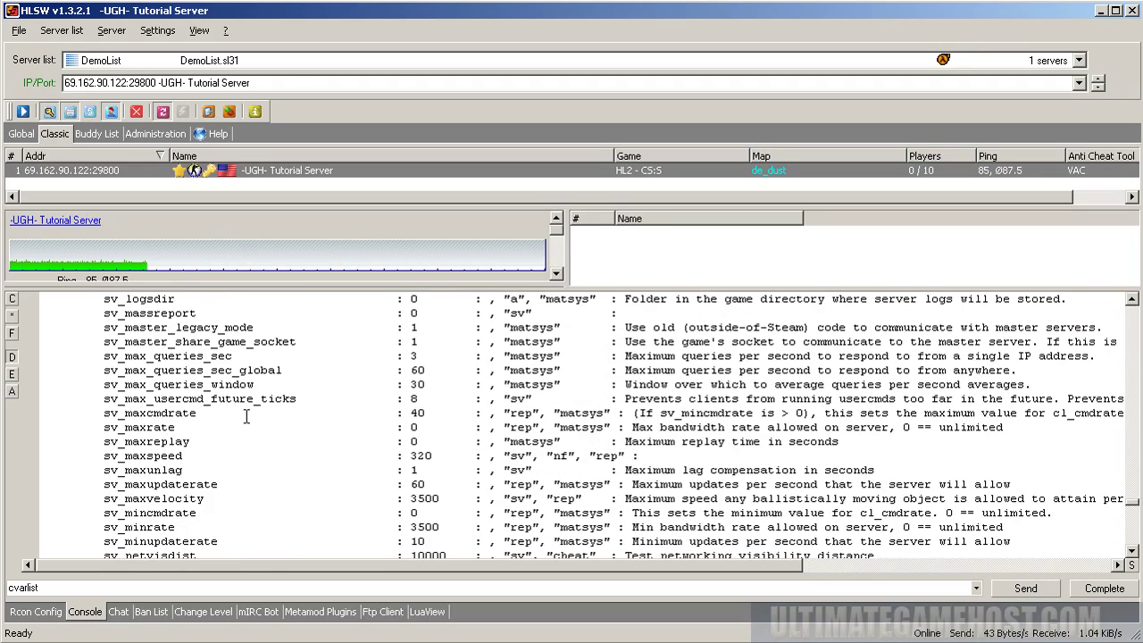
pyautogui.scroll(5, 246, 416)
pyautogui.scroll(2, 247, 417)
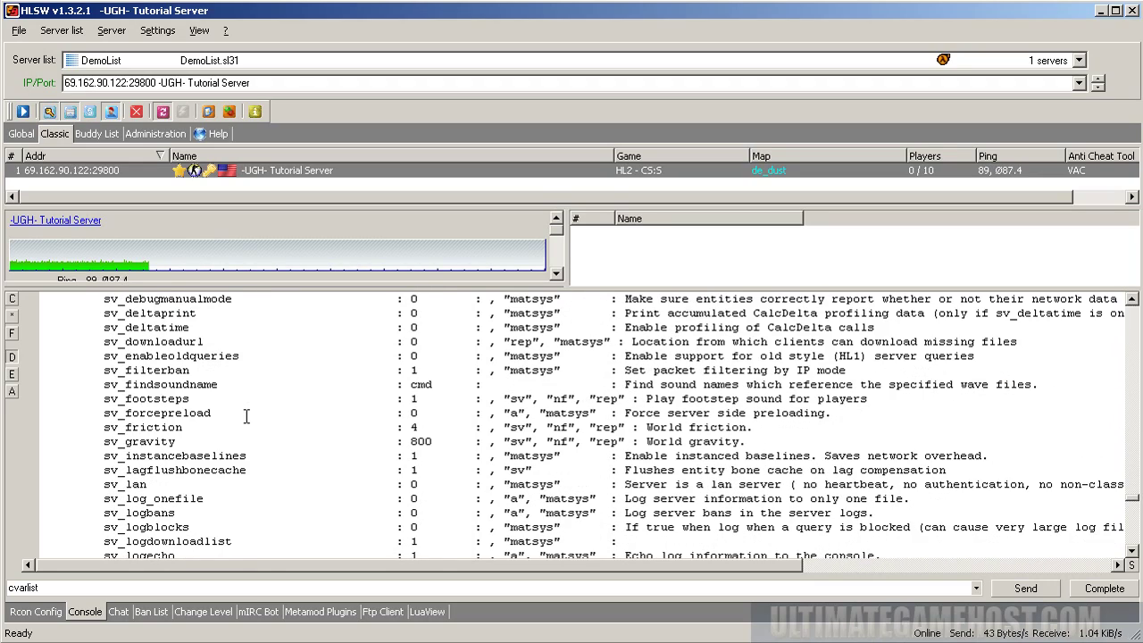
pyautogui.scroll(7, 246, 416)
pyautogui.scroll(2, 113, 341)
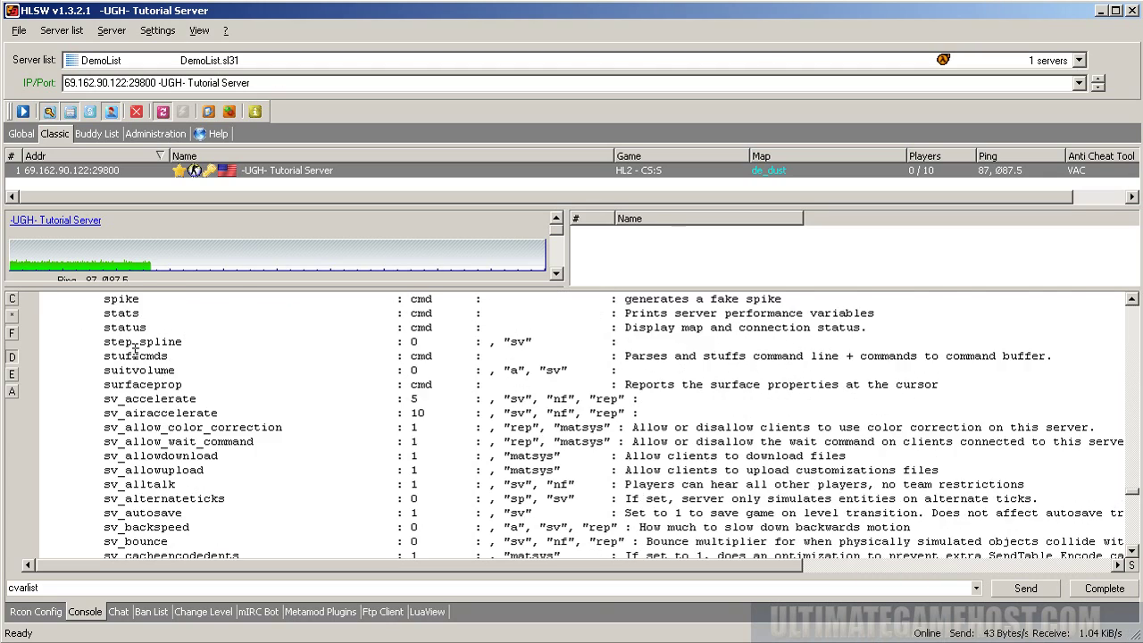
pyautogui.scroll(2, 251, 452)
pyautogui.scroll(-2, 235, 485)
# Examine the sv_allowdownload and sv_cheats entries and the sv_ variables that follow them in the console list.
pyautogui.moveTo(98, 457); pyautogui.dragTo(309, 456)
pyautogui.click(290, 483)
pyautogui.scroll(-5, 277, 465)
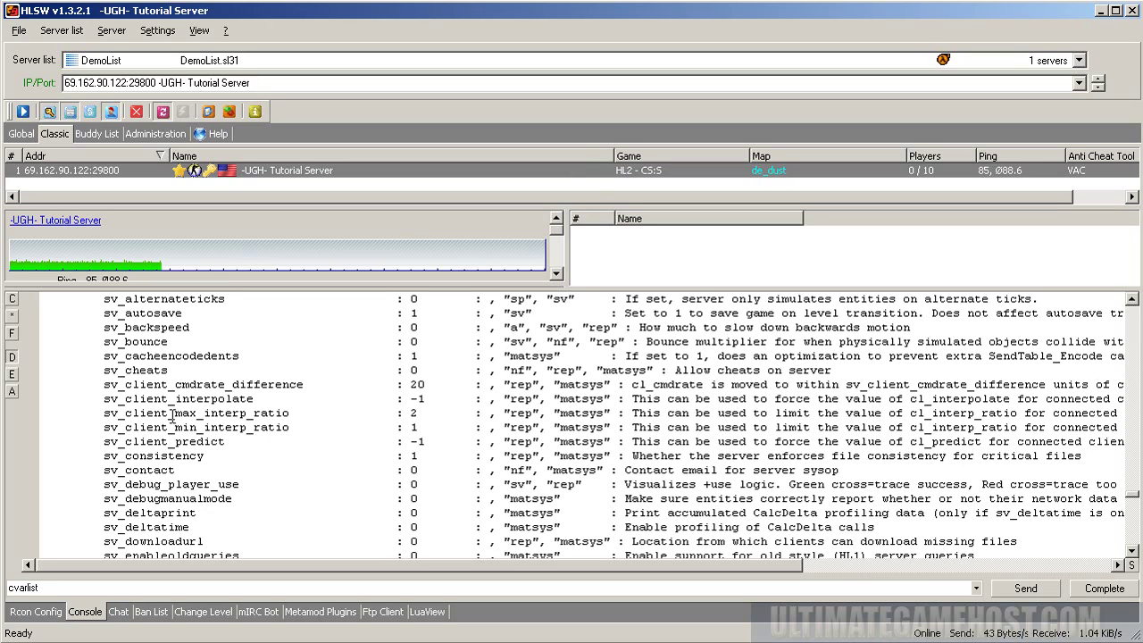
pyautogui.moveTo(104, 370); pyautogui.dragTo(177, 370)
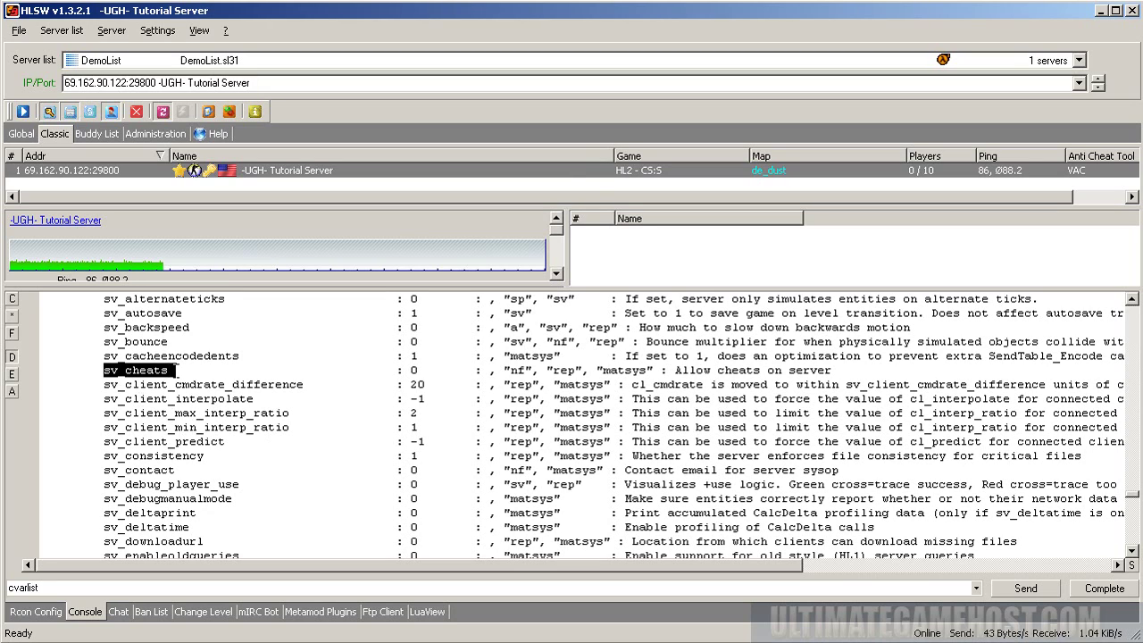
pyautogui.click(323, 454)
pyautogui.scroll(-7, 323, 454)
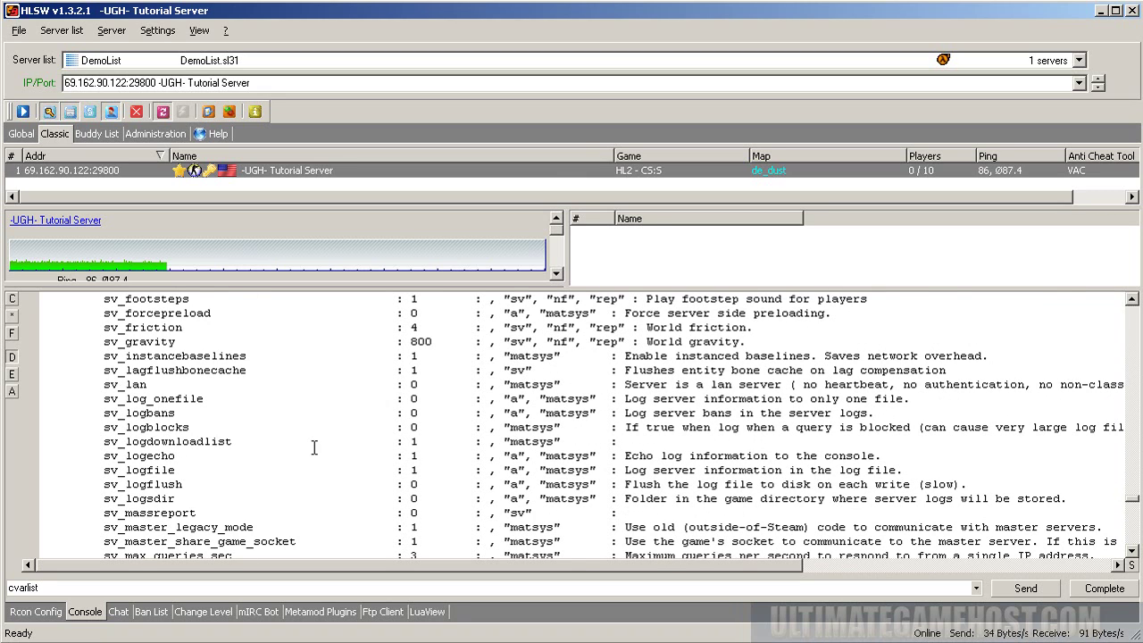
pyautogui.scroll(-9, 314, 447)
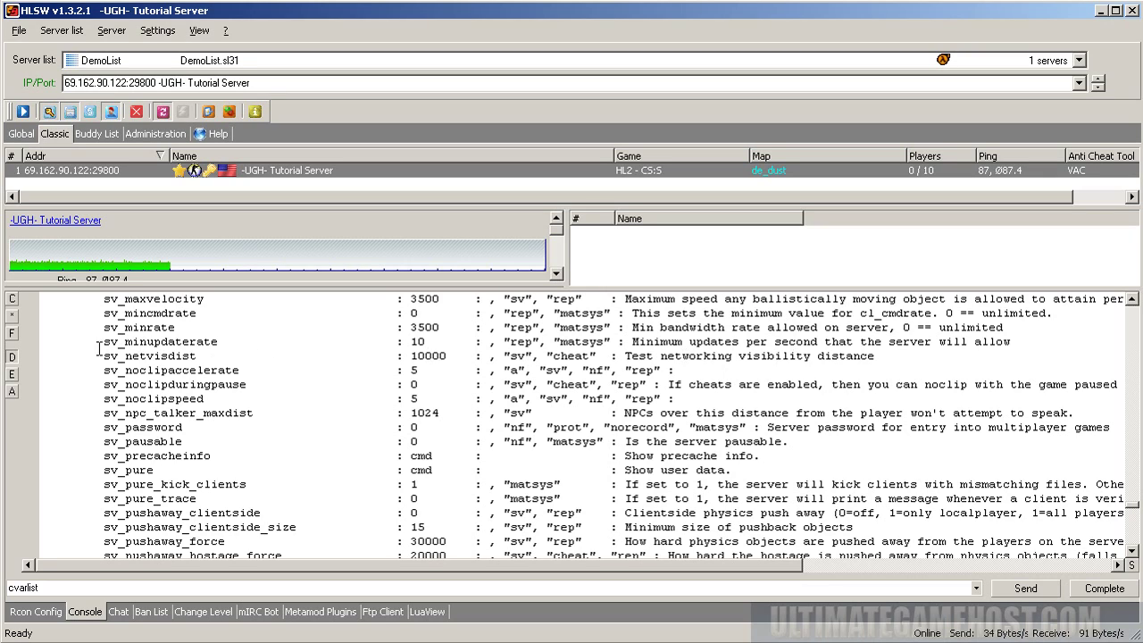
# Examine the sv_netvisdist entry with its description, the sv_region entry and the remaining sv_ variables.
pyautogui.moveTo(104, 356); pyautogui.dragTo(203, 356)
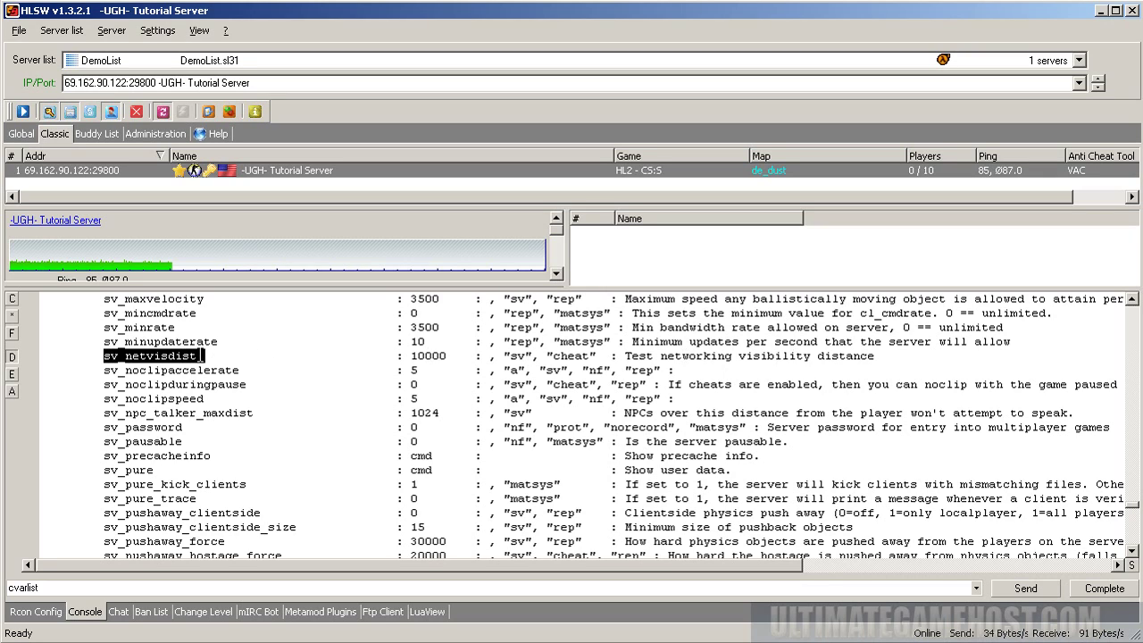
pyautogui.moveTo(626, 356); pyautogui.dragTo(881, 357)
pyautogui.click(908, 357)
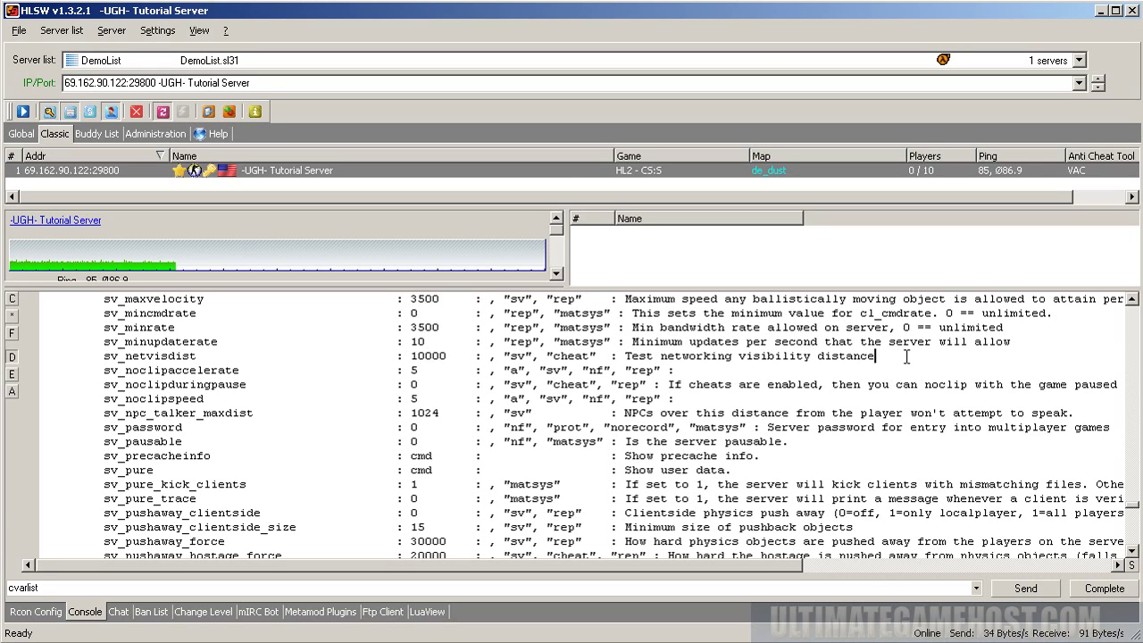
pyautogui.scroll(-5, 746, 394)
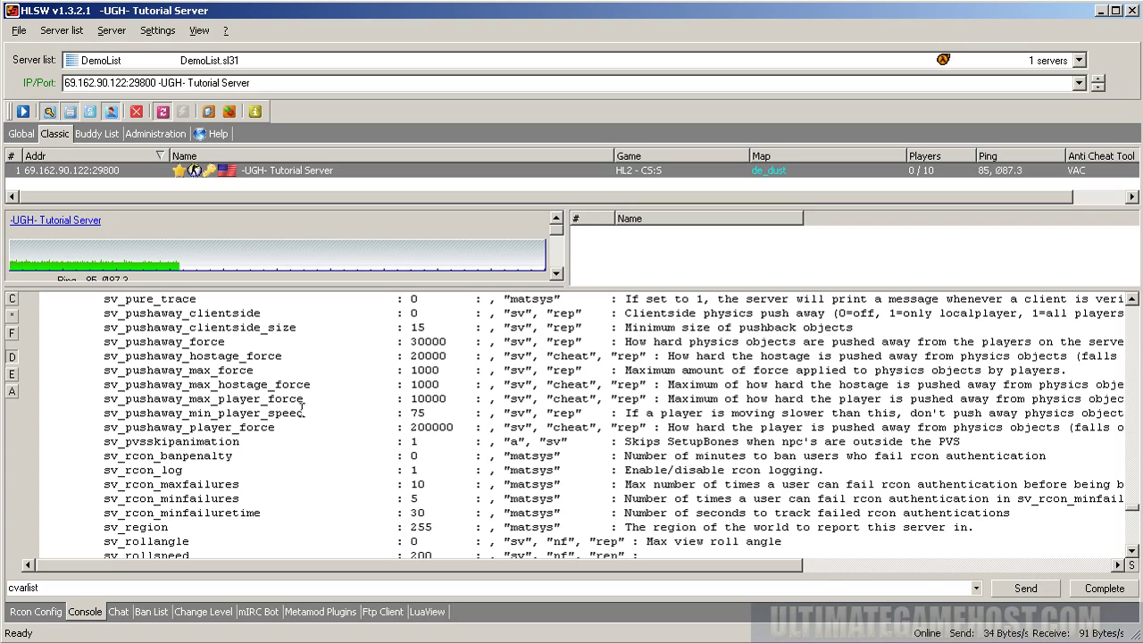
pyautogui.scroll(-2, 302, 410)
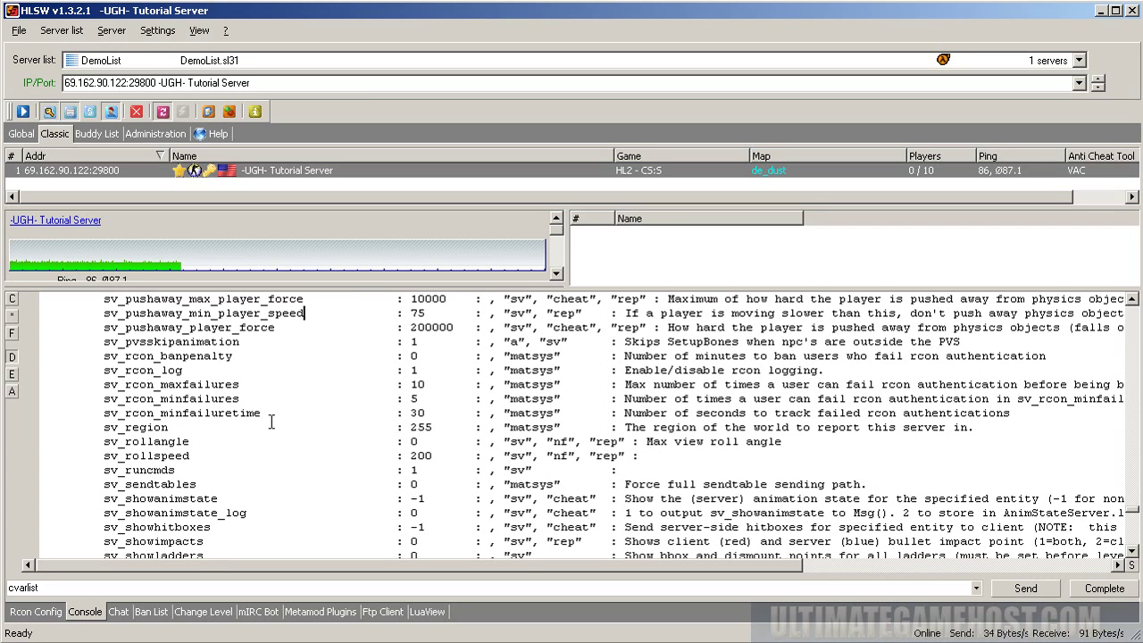
pyautogui.moveTo(175, 427); pyautogui.dragTo(97, 430)
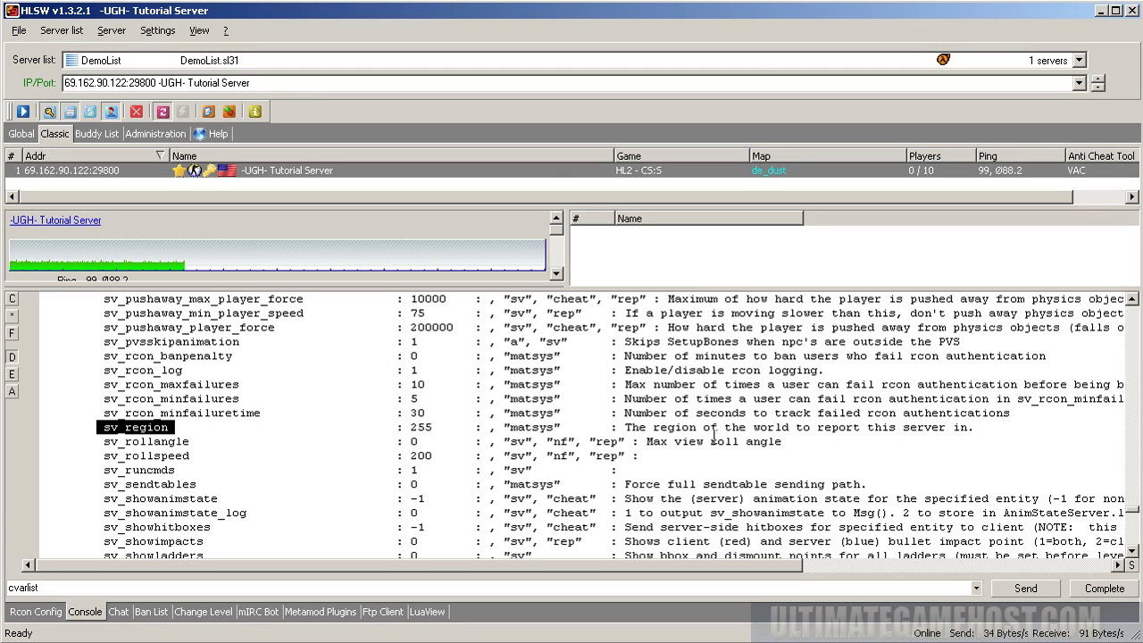
pyautogui.scroll(-8, 310, 423)
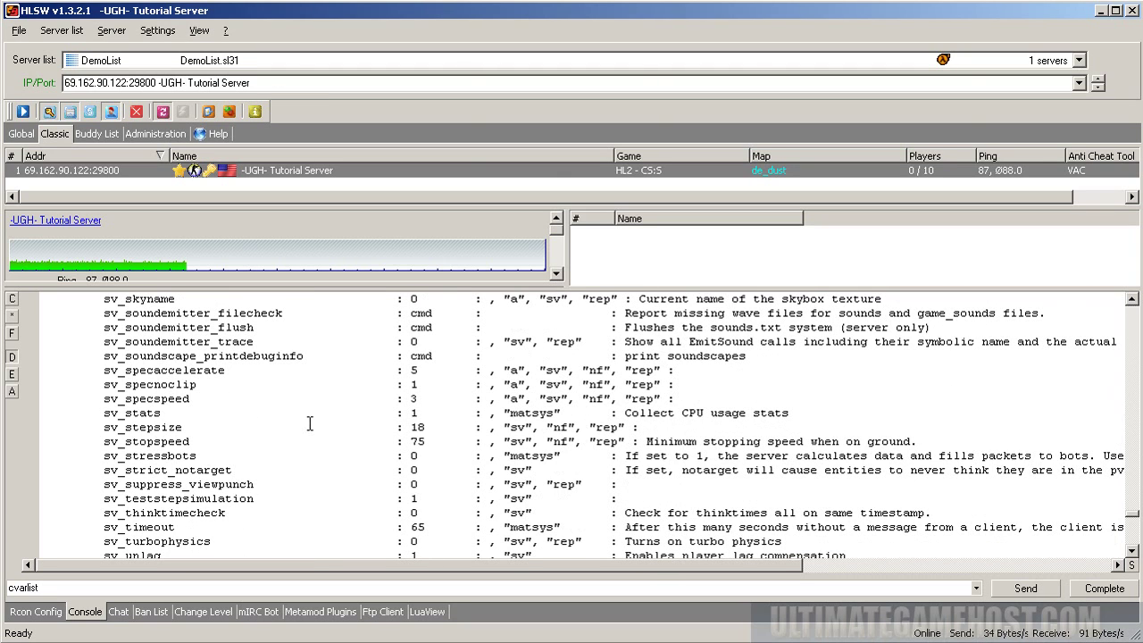
pyautogui.scroll(-5, 309, 422)
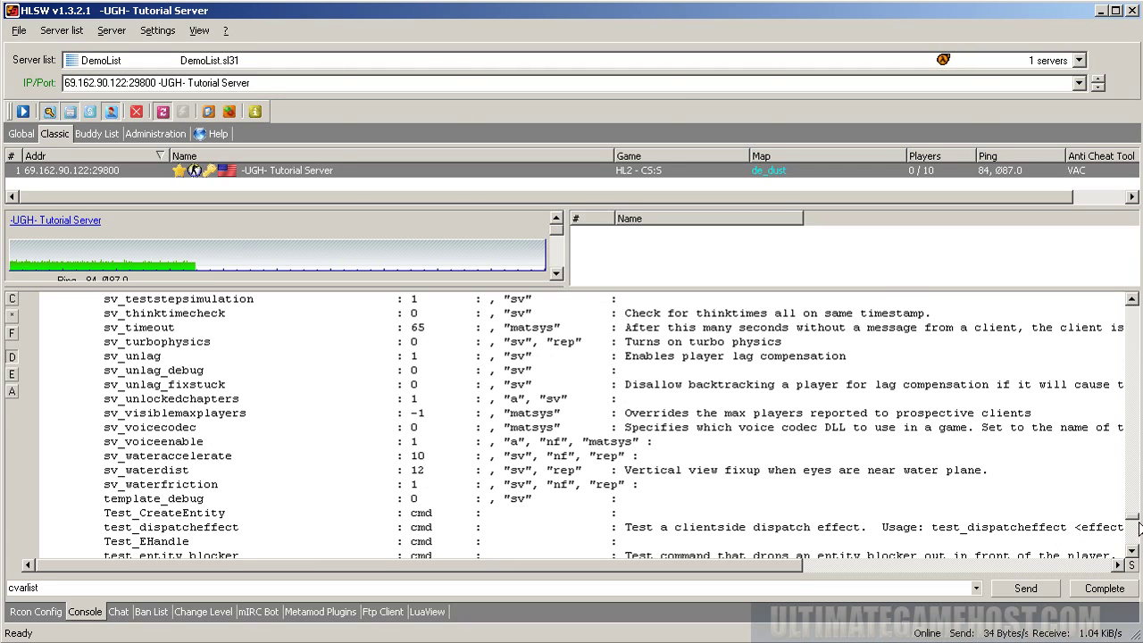
# Go to the end of the console output, clear cvarlist from the command line and minimize the Notepad notes.
pyautogui.moveTo(1133, 518); pyautogui.dragTo(1131, 556)
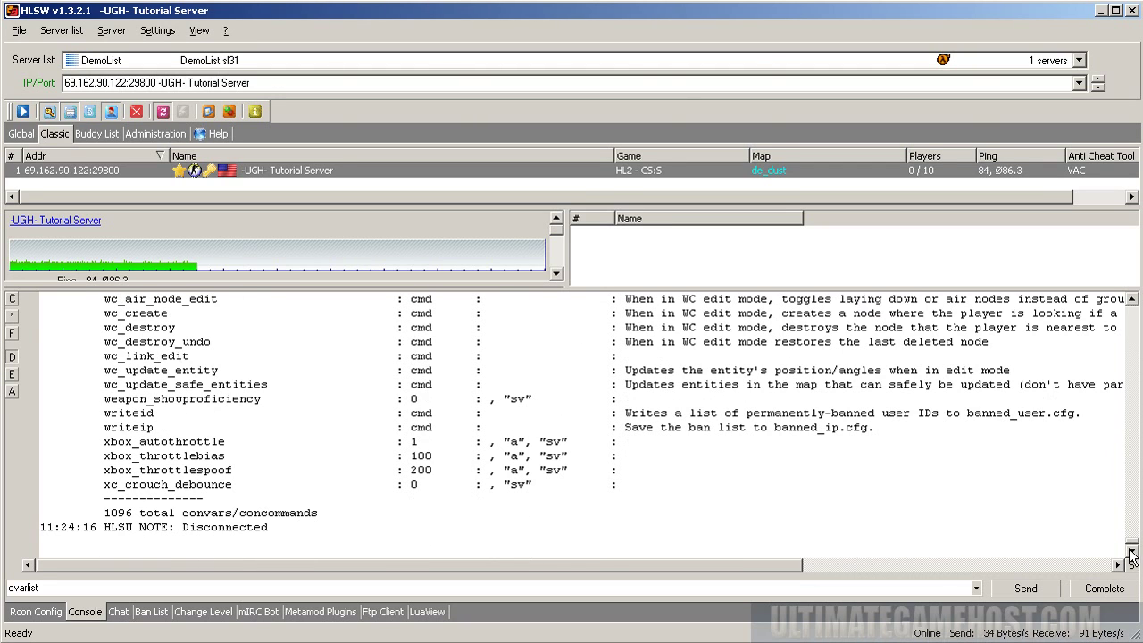
pyautogui.click(102, 583)
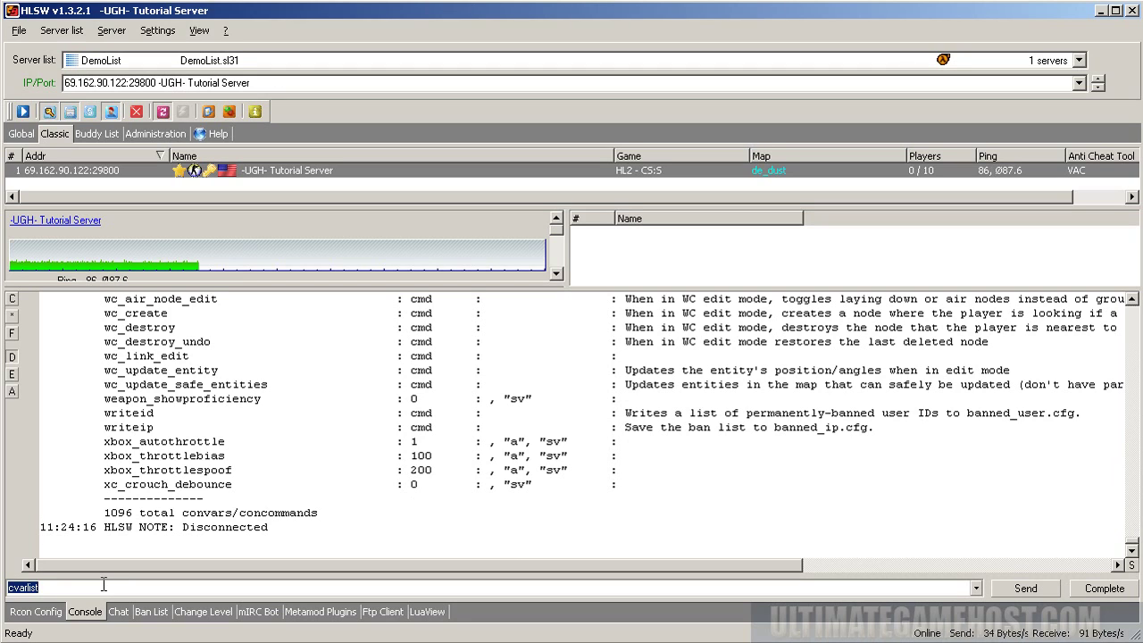
pyautogui.press('BackSpace')
pyautogui.hotkey('alt', 'Tab')
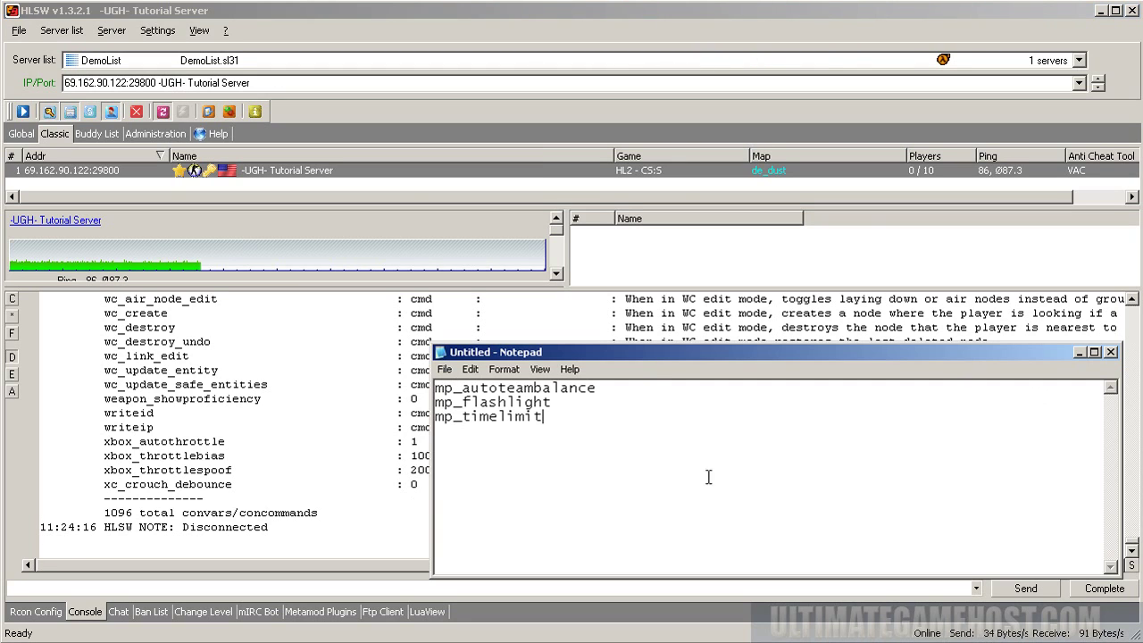
pyautogui.click(1078, 352)
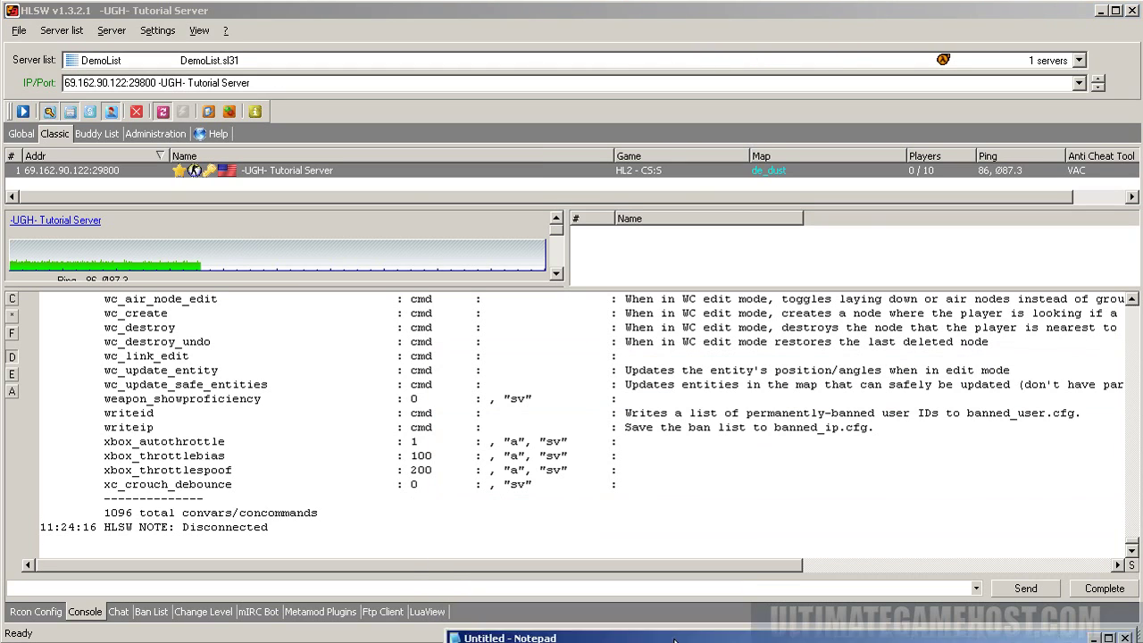
# Query the current value of mp_autoteambalance by sending the variable name without a value to the server console.
pyautogui.click(359, 589)
pyautogui.write('mp_au')
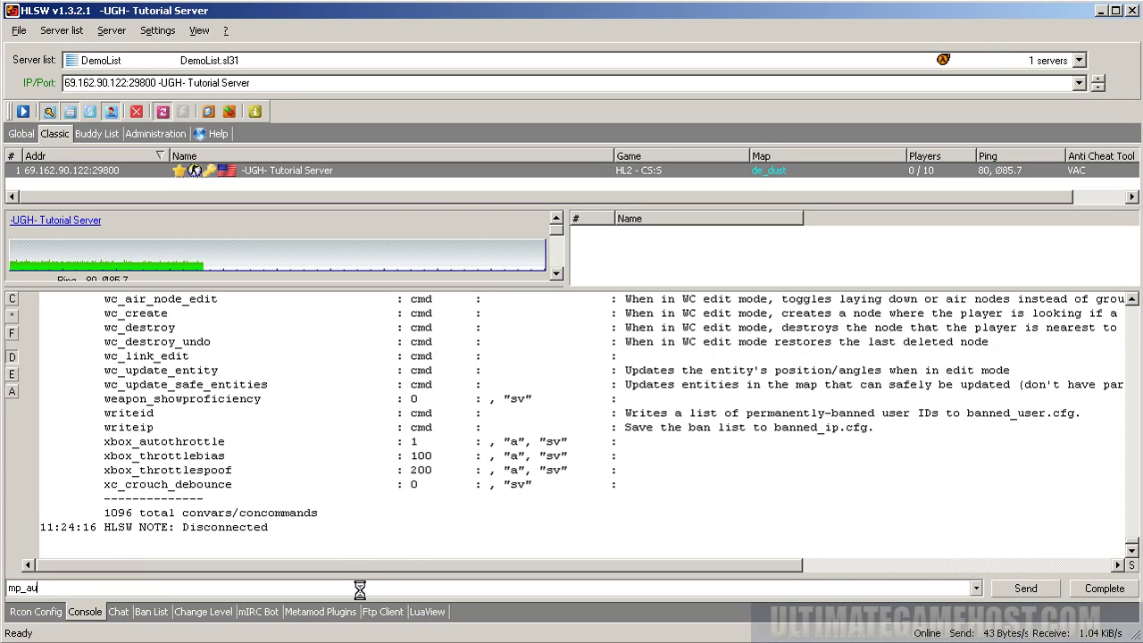
pyautogui.write('toteambalance')
pyautogui.press('Return')
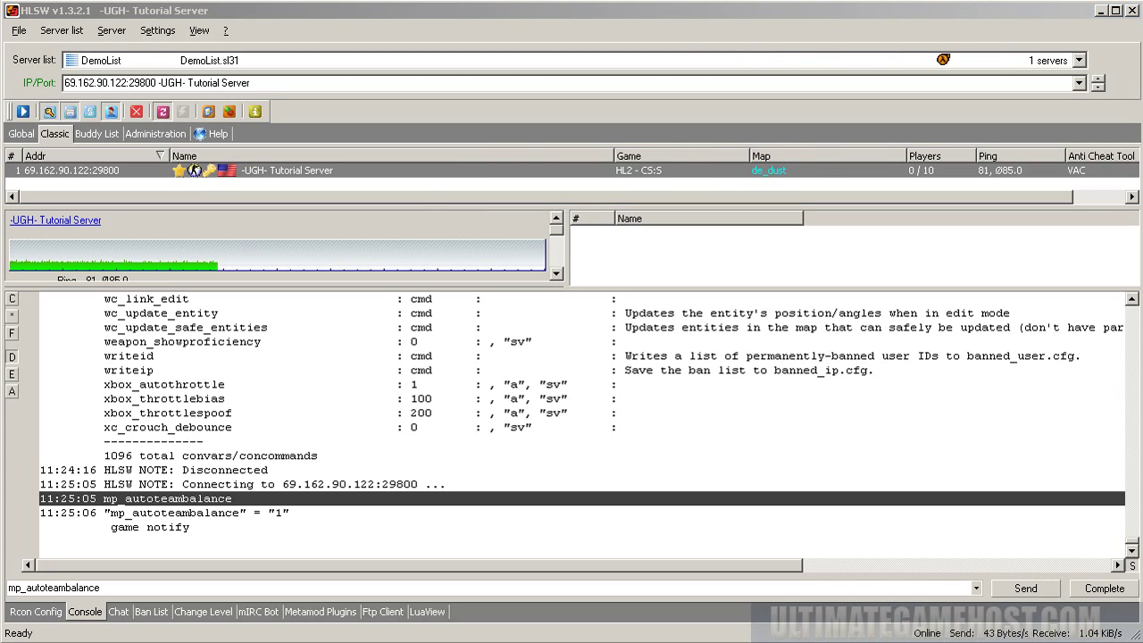
# Replace the console command with mp_flashlight and send it to query that variable's current value.
pyautogui.click(138, 588)
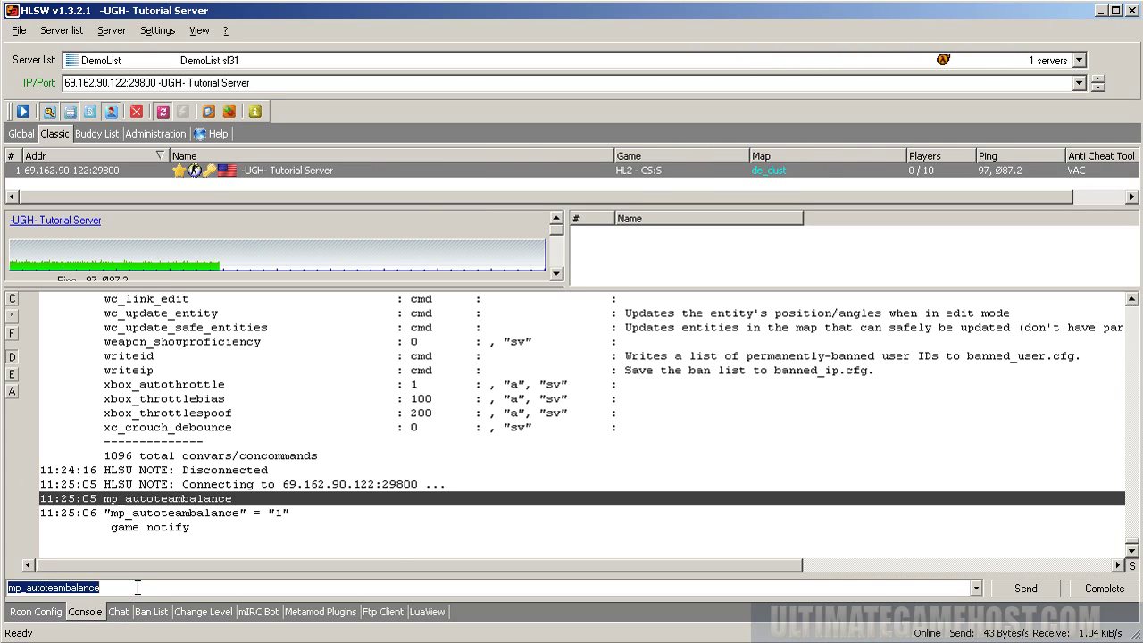
pyautogui.write('mp_')
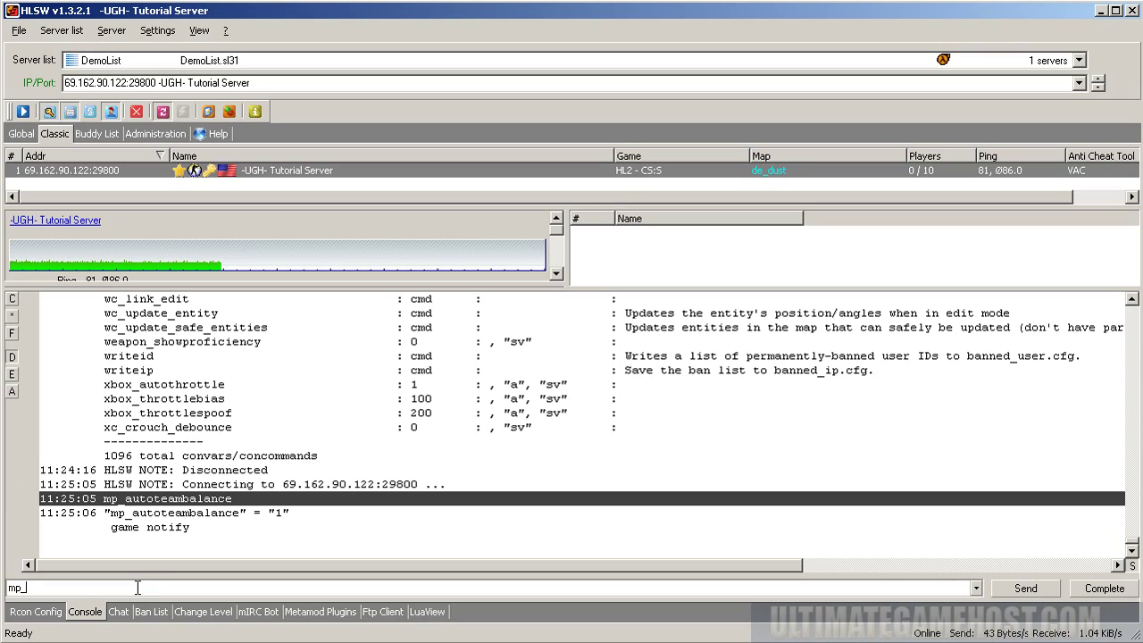
pyautogui.write('flashlight')
pyautogui.press('Return')
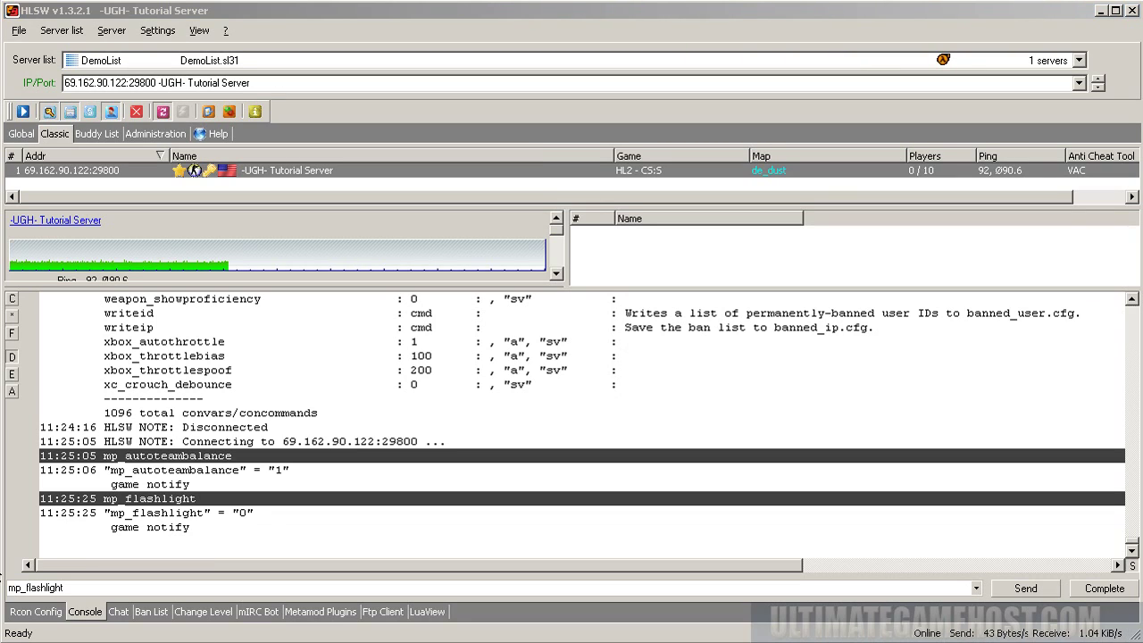
# Replace the console command with mp_timelimit and send it to query that variable's current value.
pyautogui.click(81, 589)
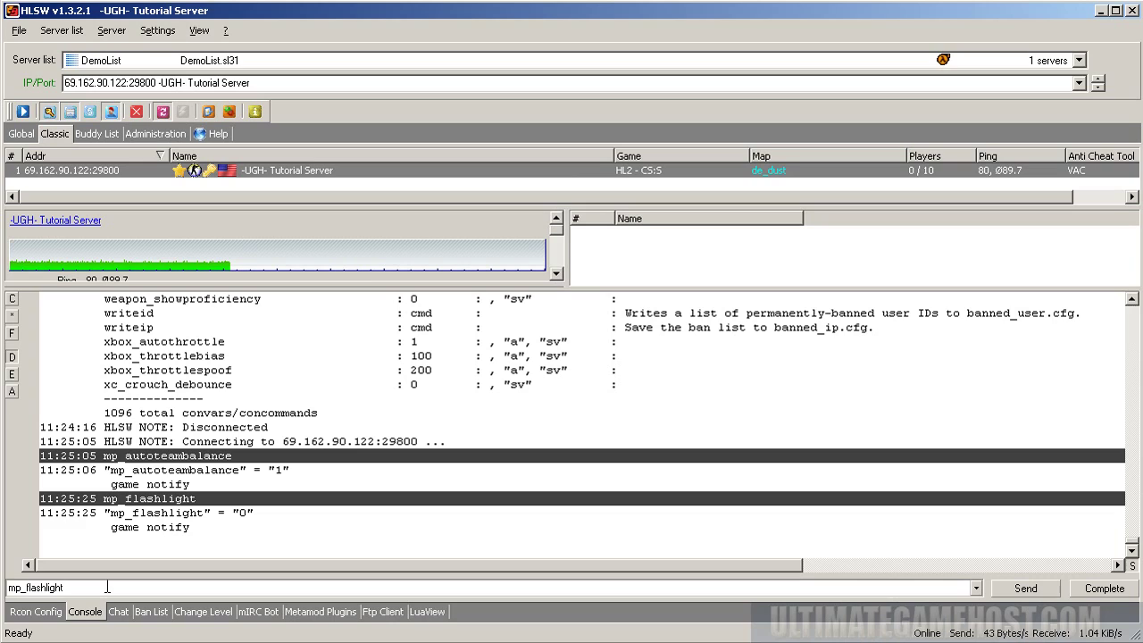
pyautogui.doubleClick(107, 588)
pyautogui.write('mp_timelimit')
pyautogui.press('Return')
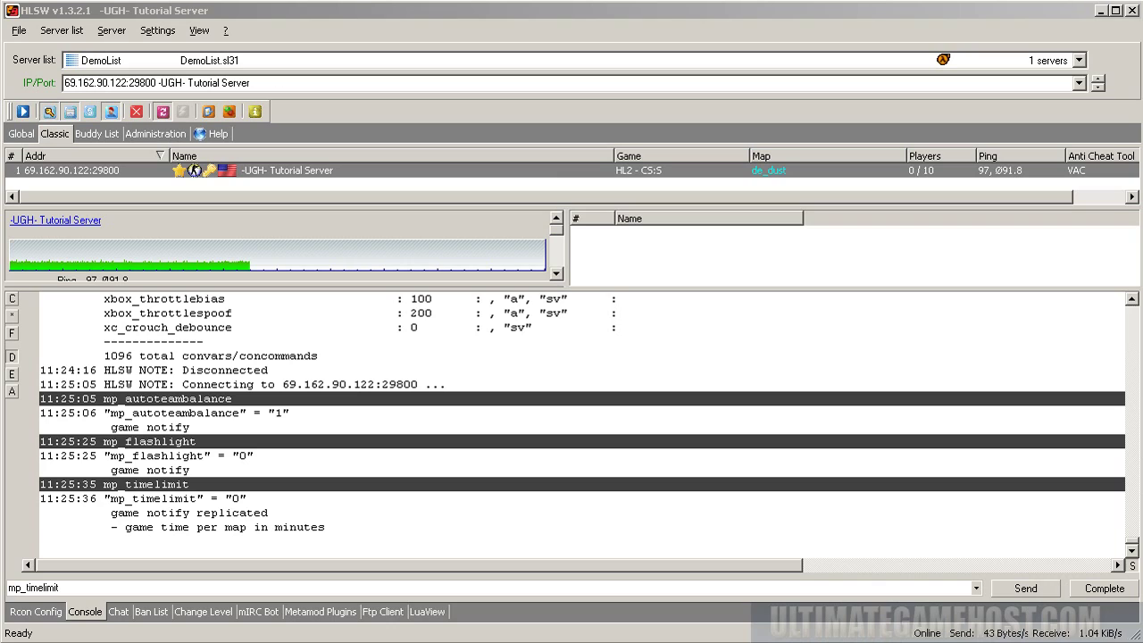
pyautogui.click(44, 613)
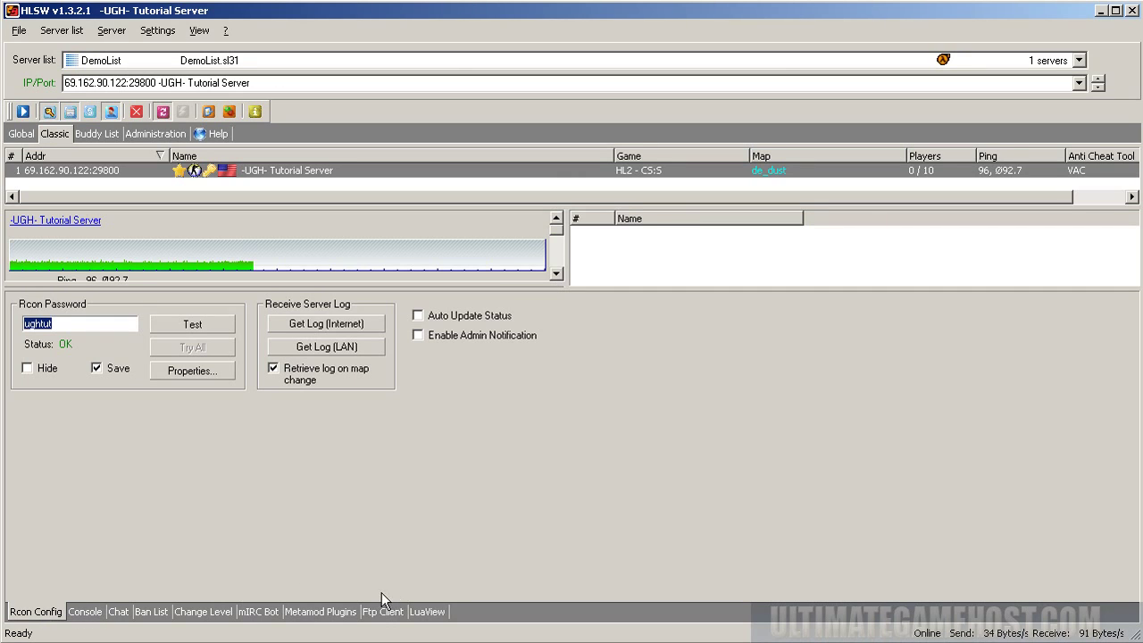
pyautogui.click(98, 611)
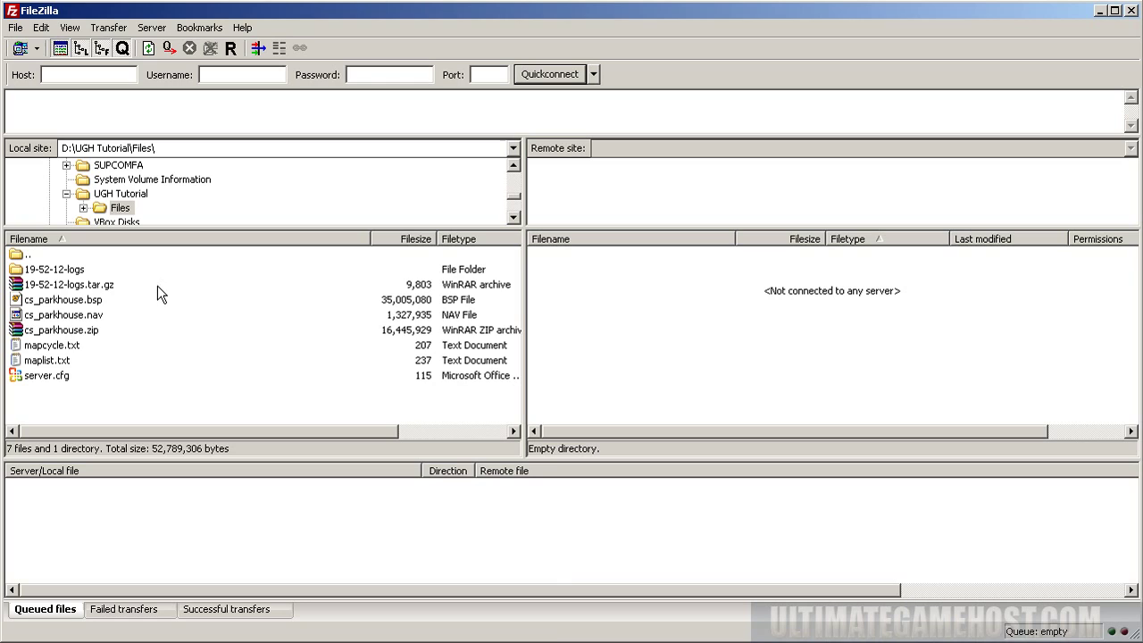
pyautogui.moveTo(162, 286); pyautogui.dragTo(54, 270)
pyautogui.rightClick(89, 282)
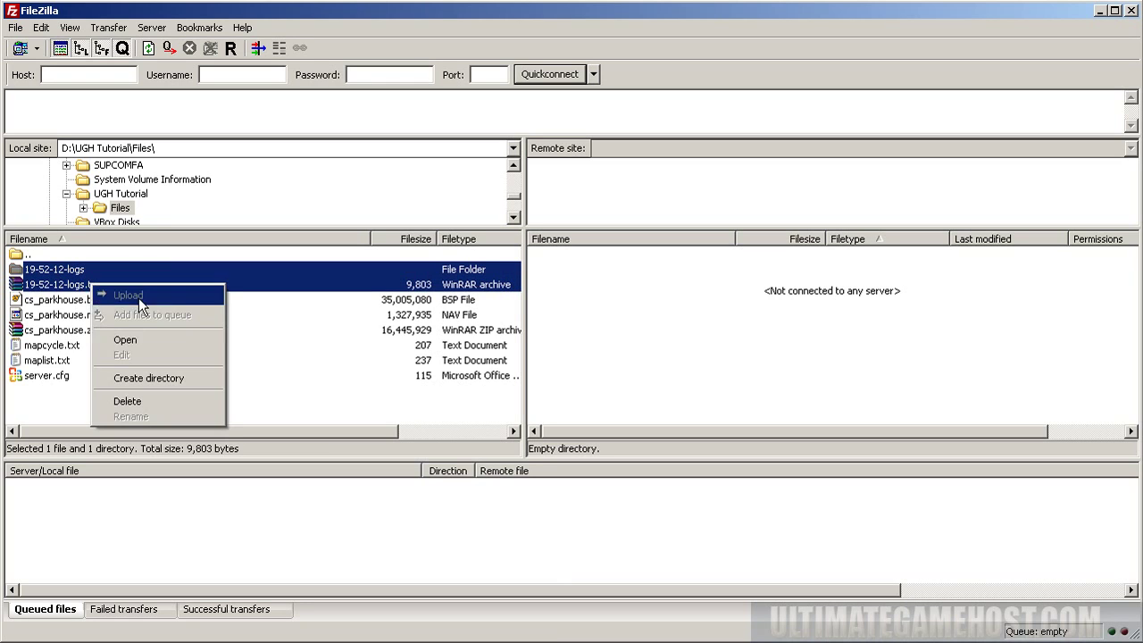
pyautogui.click(316, 394)
# In FileZilla, connect to the saved site My Server and open its remote cfg folder.
pyautogui.click(37, 48)
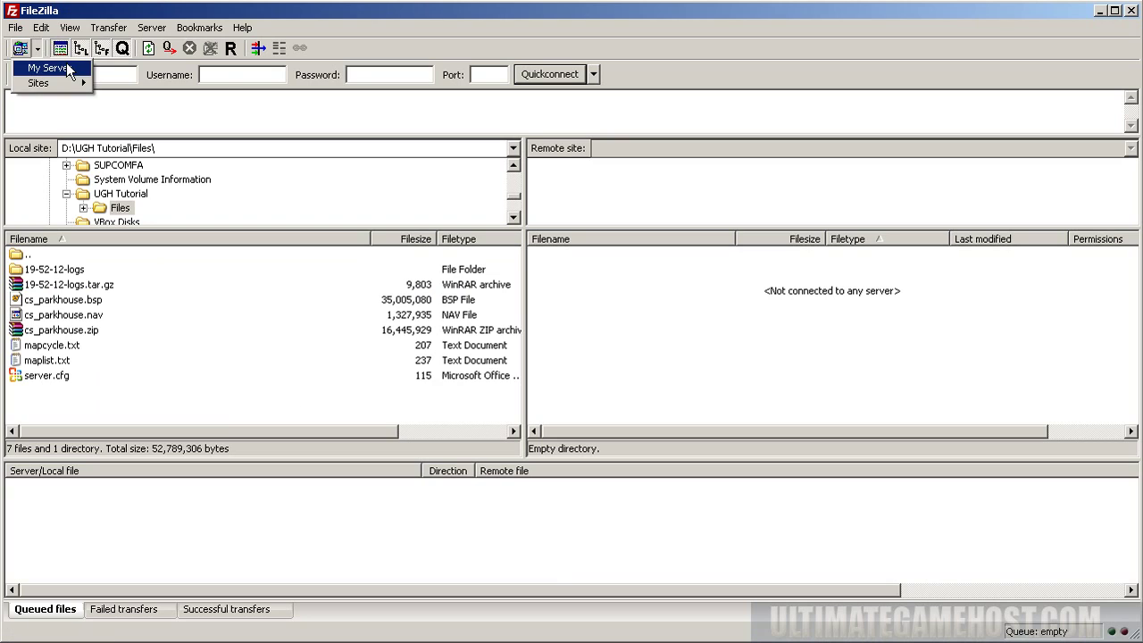
pyautogui.click(44, 63)
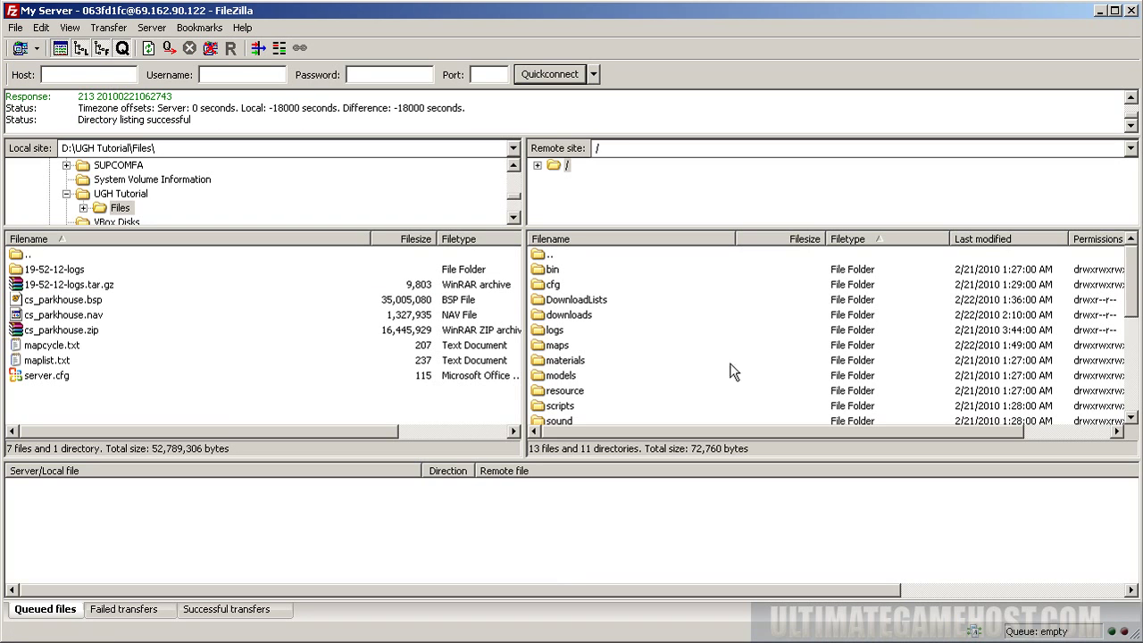
pyautogui.doubleClick(561, 286)
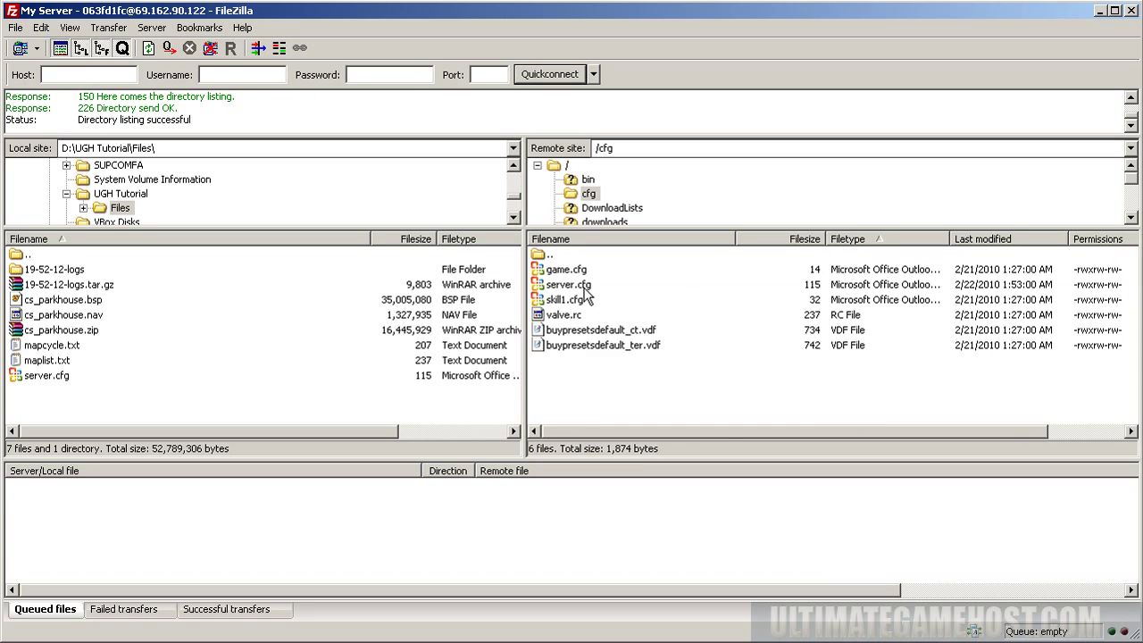
# Download server.cfg from the remote cfg folder, overwriting the existing local copy.
pyautogui.rightClick(586, 286)
pyautogui.click(628, 301)
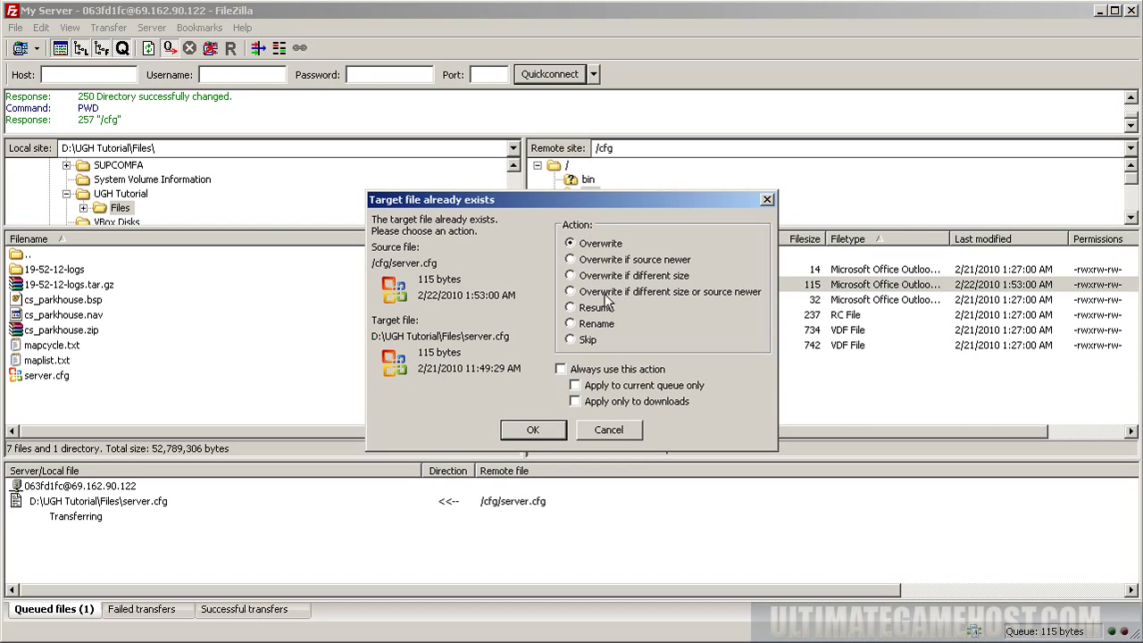
pyautogui.click(530, 431)
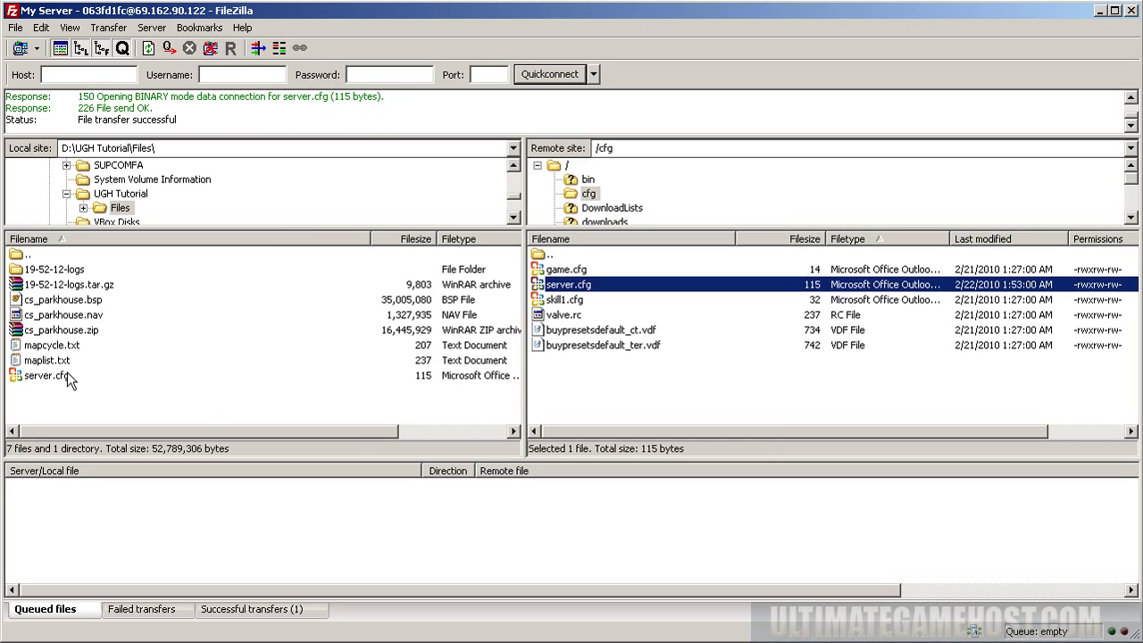
# Open the downloaded server.cfg from the local Files folder in WordPad and fit the editor window on the screen.
pyautogui.rightClick(207, 401)
pyautogui.click(282, 452)
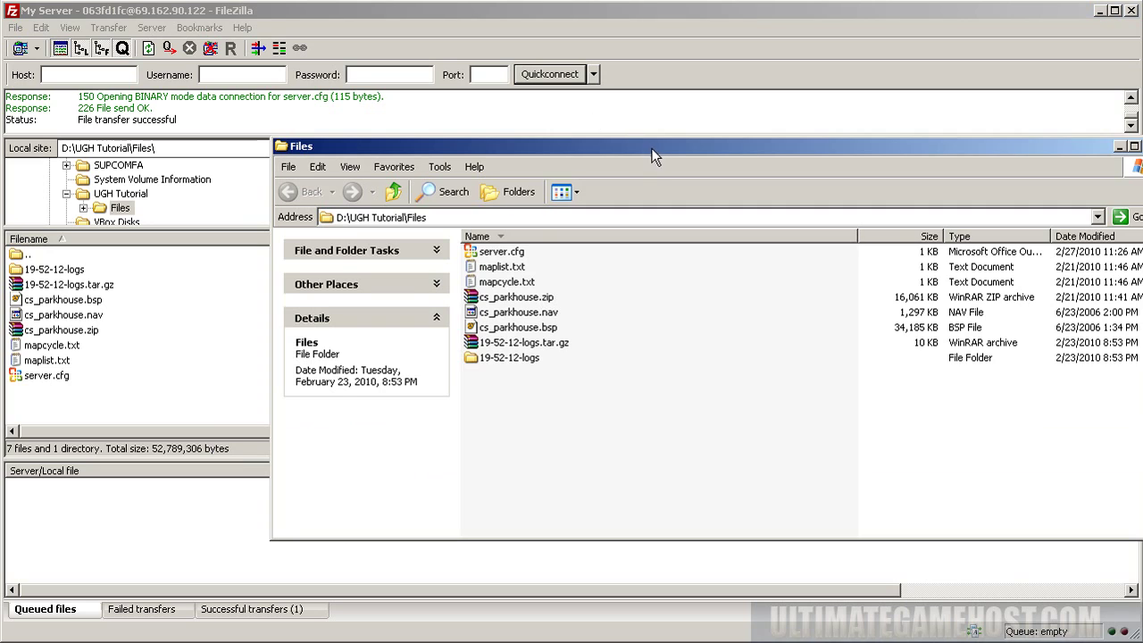
pyautogui.moveTo(651, 148); pyautogui.dragTo(546, 130)
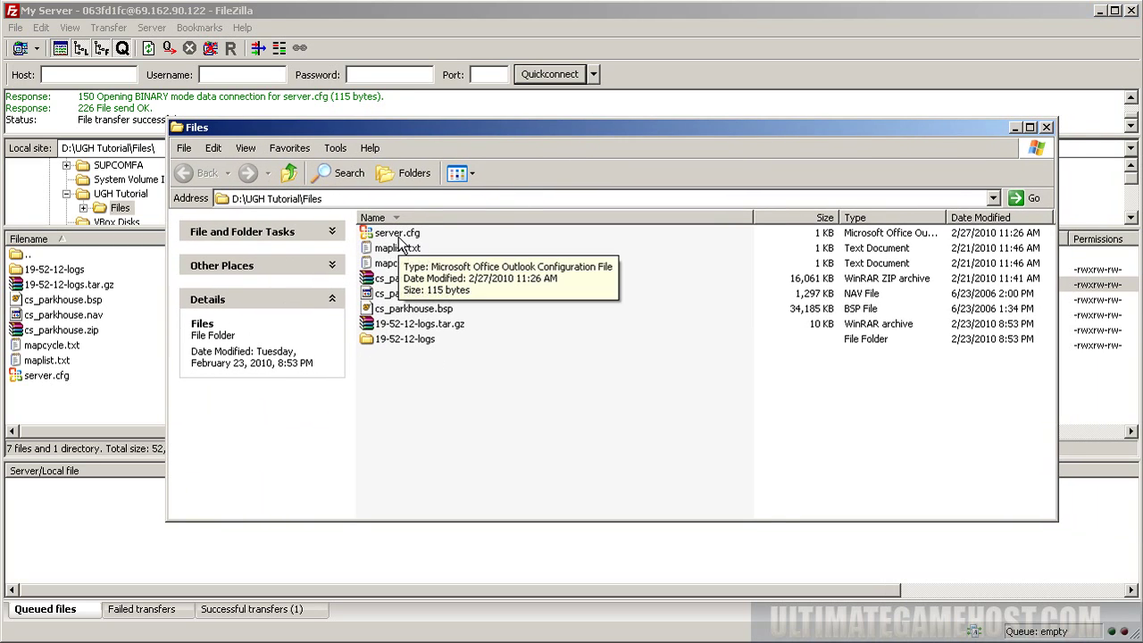
pyautogui.rightClick(399, 238)
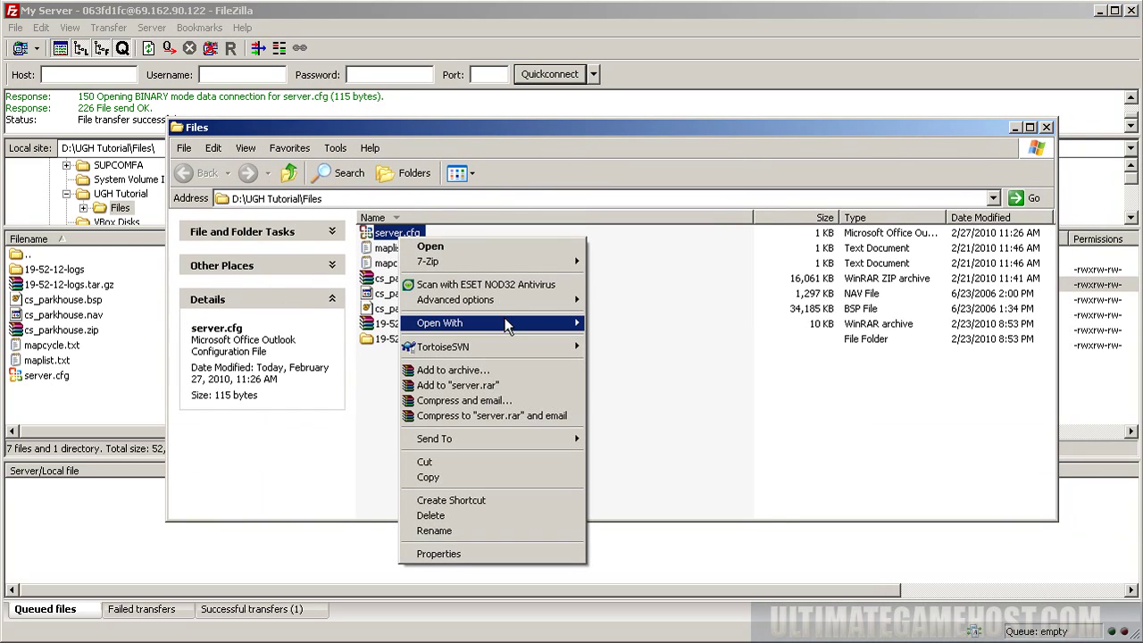
pyautogui.moveTo(563, 323)
pyautogui.click(630, 325)
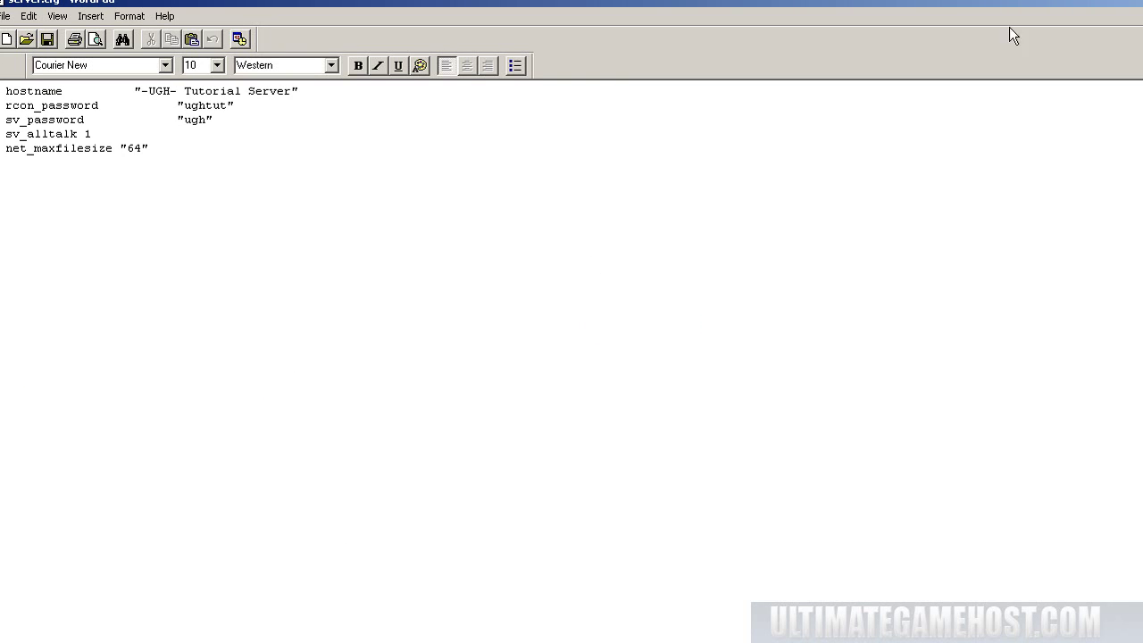
pyautogui.doubleClick(558, 2)
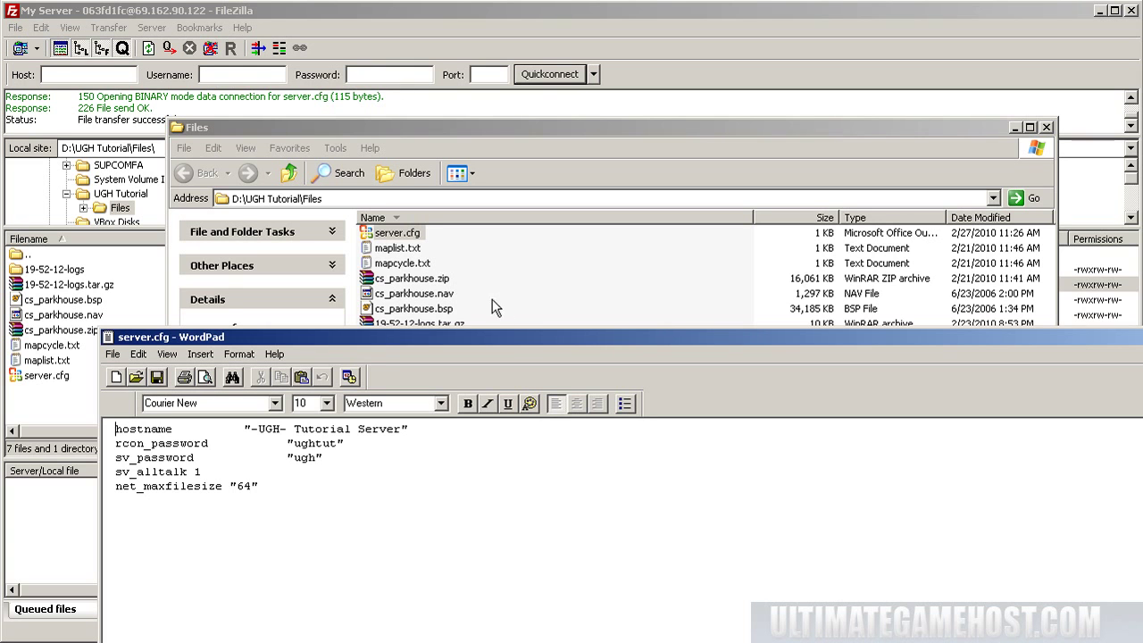
pyautogui.moveTo(493, 340); pyautogui.dragTo(473, 81)
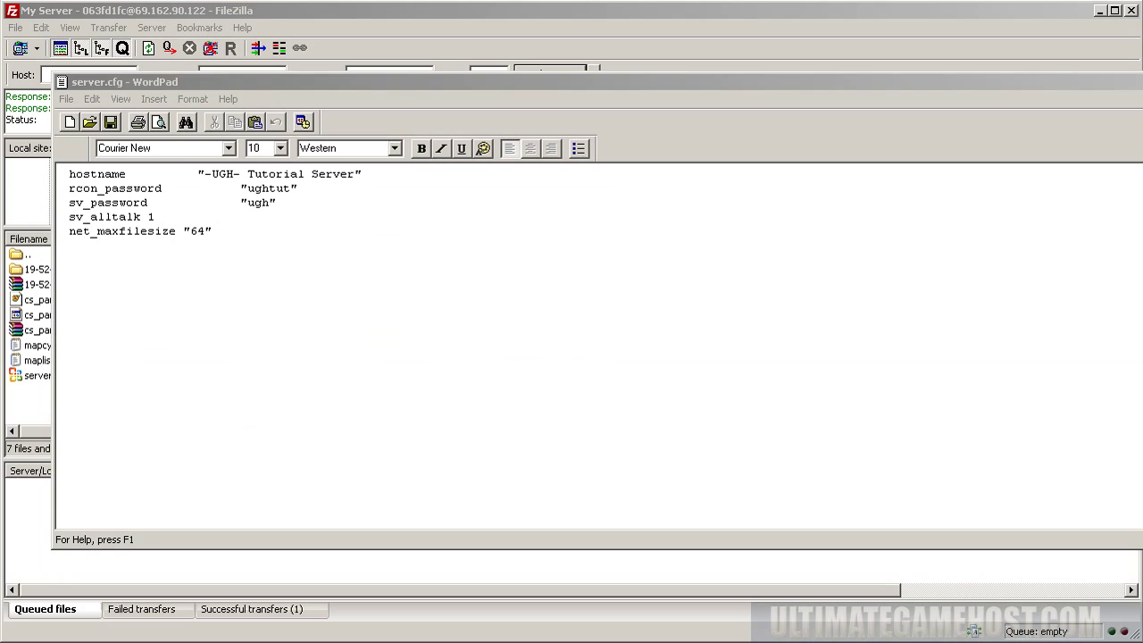
pyautogui.moveTo(1058, 500); pyautogui.dragTo(783, 498)
pyautogui.click(354, 439)
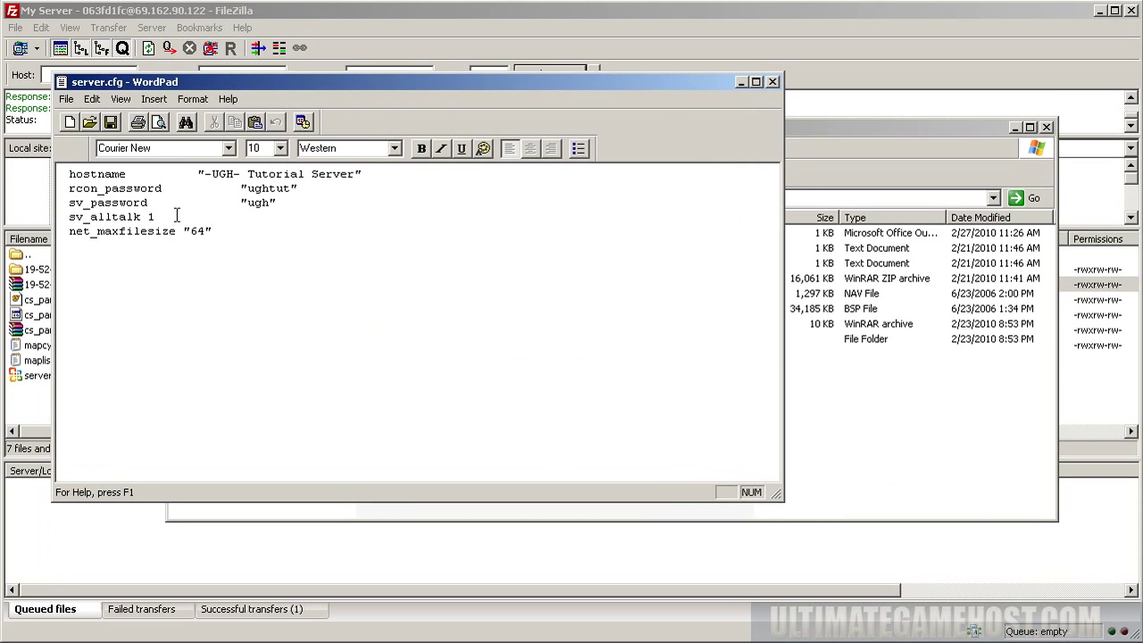
# Examine the existing sv_alltalk entry and the hostname and password lines in server.cfg.
pyautogui.moveTo(175, 216); pyautogui.dragTo(69, 216)
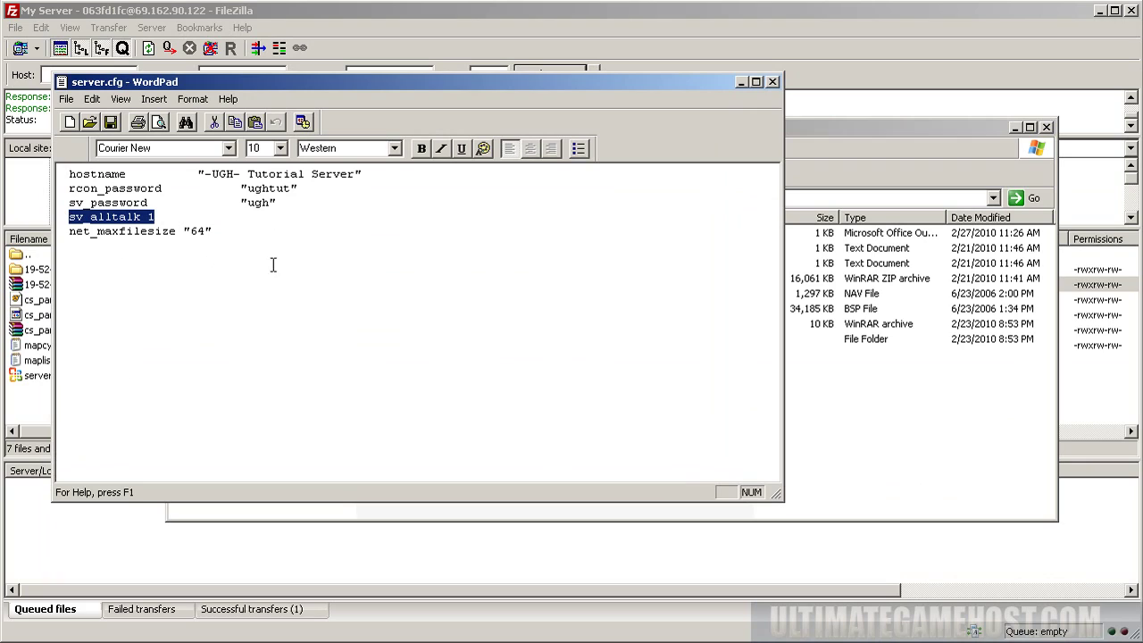
pyautogui.click(396, 297)
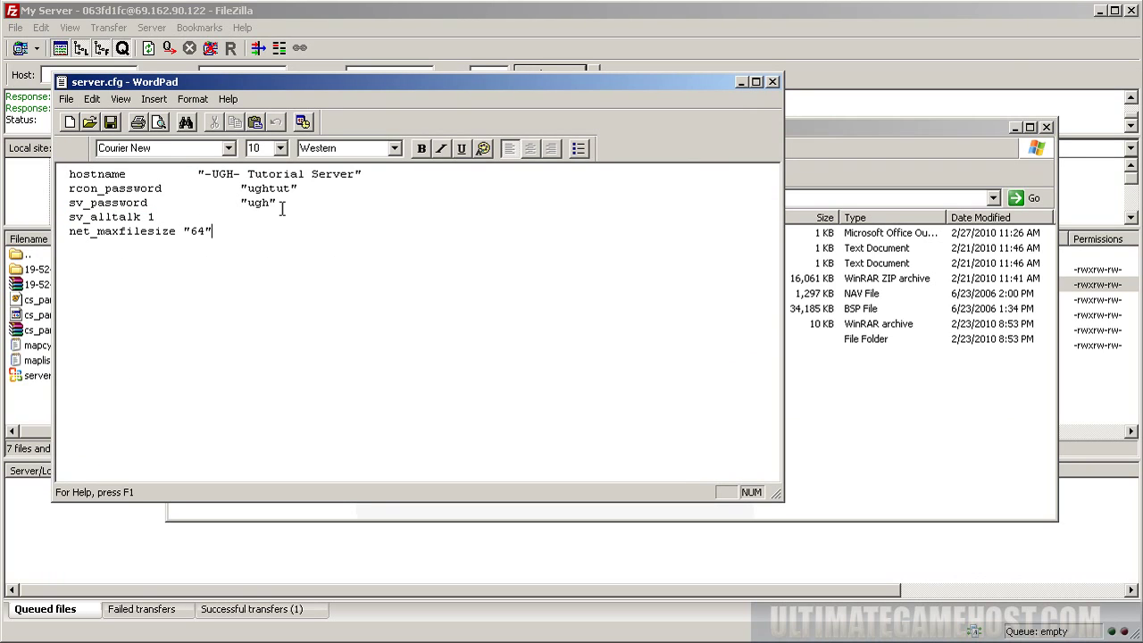
pyautogui.moveTo(299, 203); pyautogui.dragTo(69, 174)
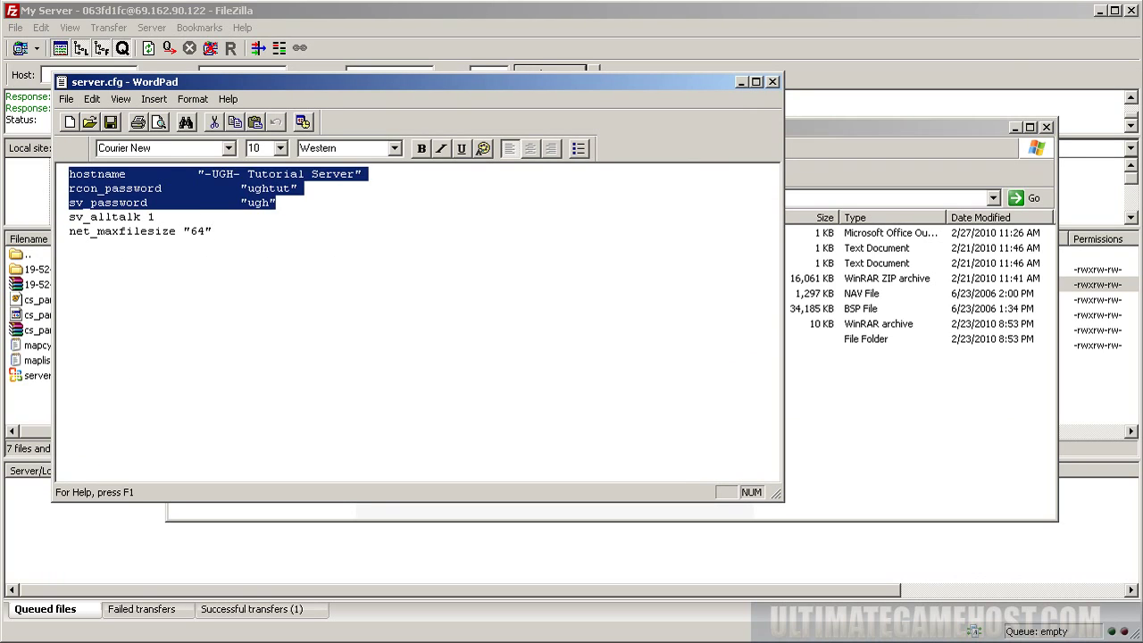
# Append the lines mp_autoteambalance 0, mp_flashlight 1 and mp_timelimit 40 to server.cfg, then save and close the file.
pyautogui.click(336, 250)
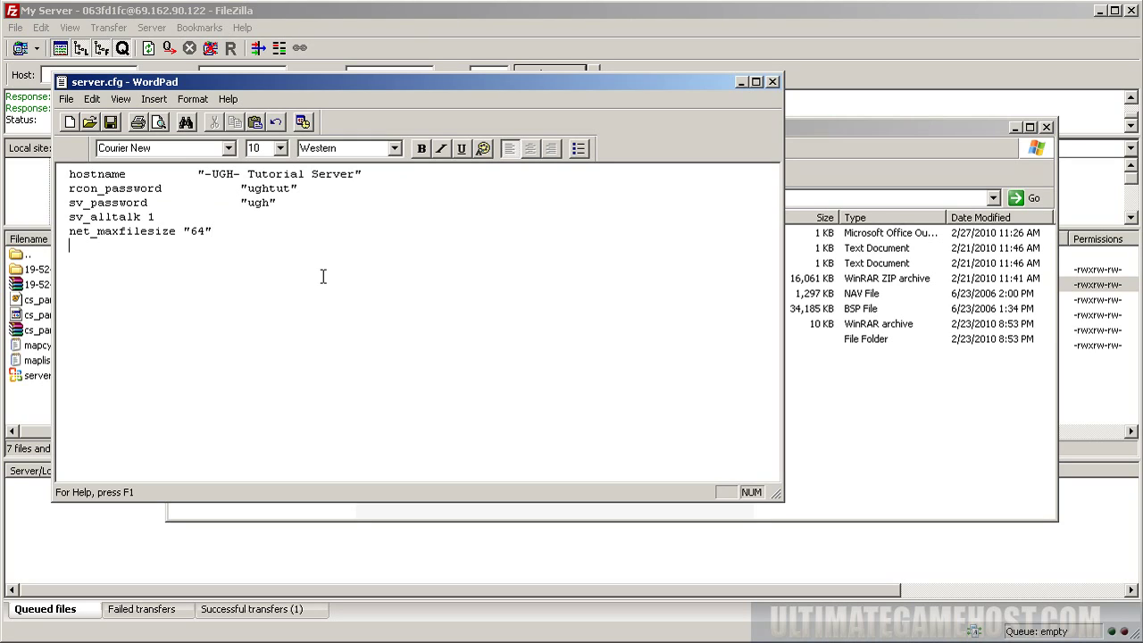
pyautogui.write('mp_autoteambalance 0')
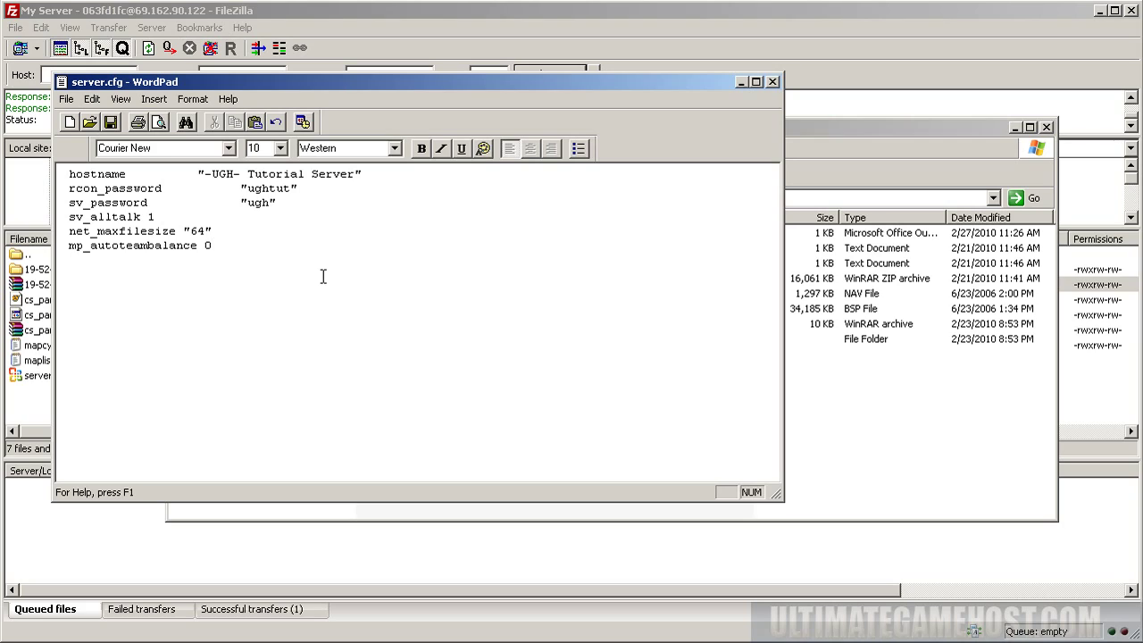
pyautogui.press('Return')
pyautogui.write('mp')
pyautogui.write('_flahs')
pyautogui.write('light')
pyautogui.write('time')
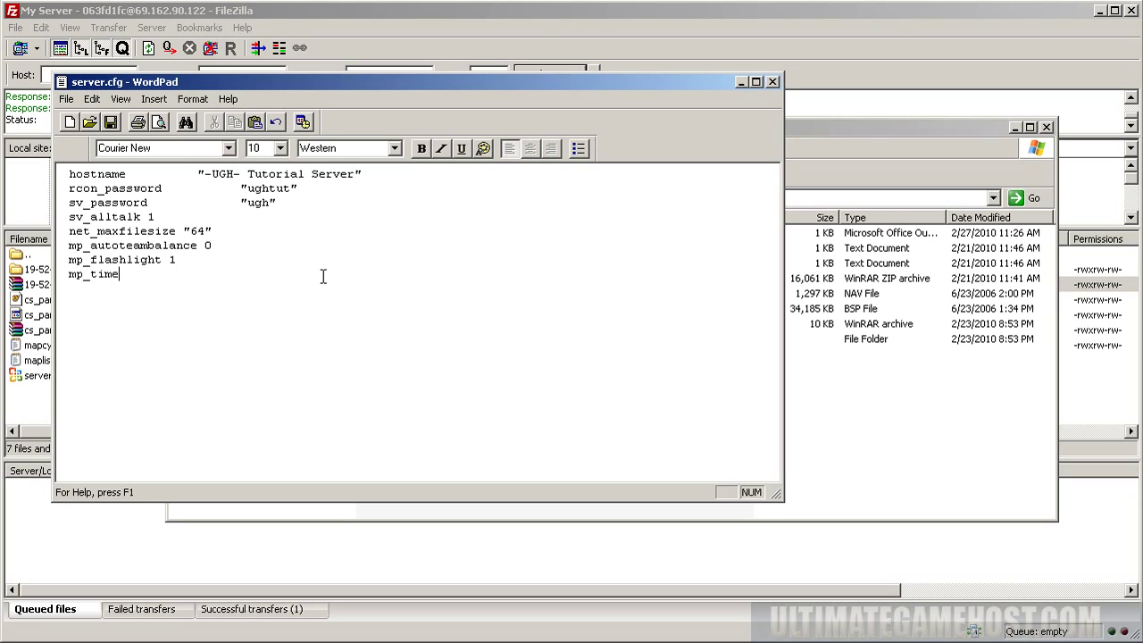
pyautogui.write('limit 40')
pyautogui.click(113, 125)
pyautogui.click(773, 82)
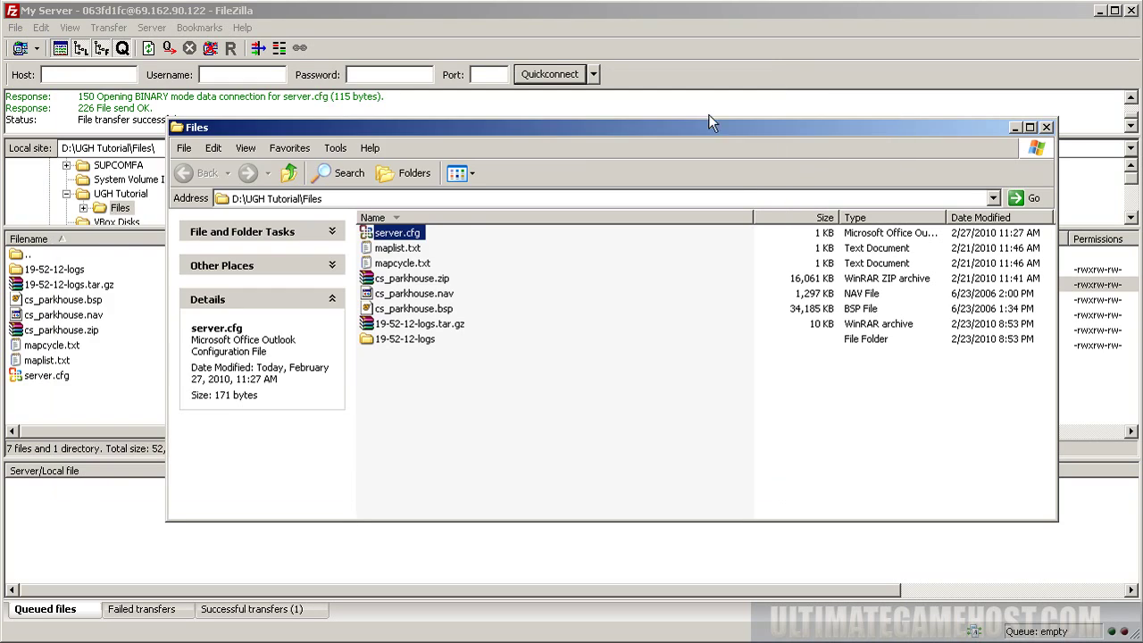
# In FileZilla, refresh the file listing and upload the edited server.cfg to the remote cfg folder, overwriting the existing file.
pyautogui.click(111, 395)
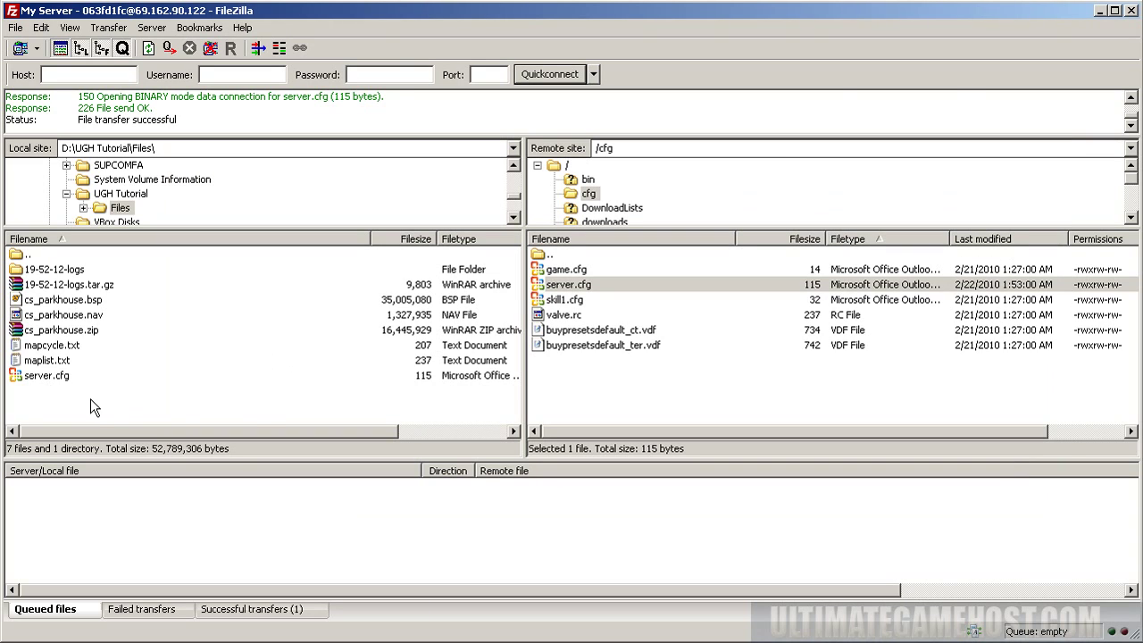
pyautogui.rightClick(248, 405)
pyautogui.click(205, 394)
pyautogui.press('F5')
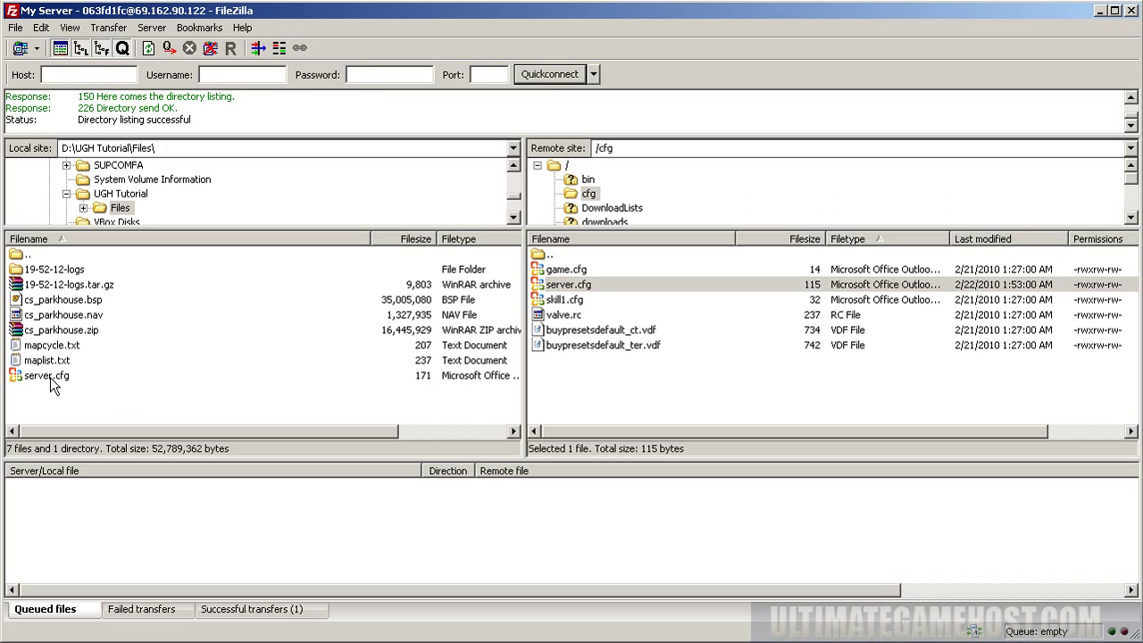
pyautogui.click(411, 379)
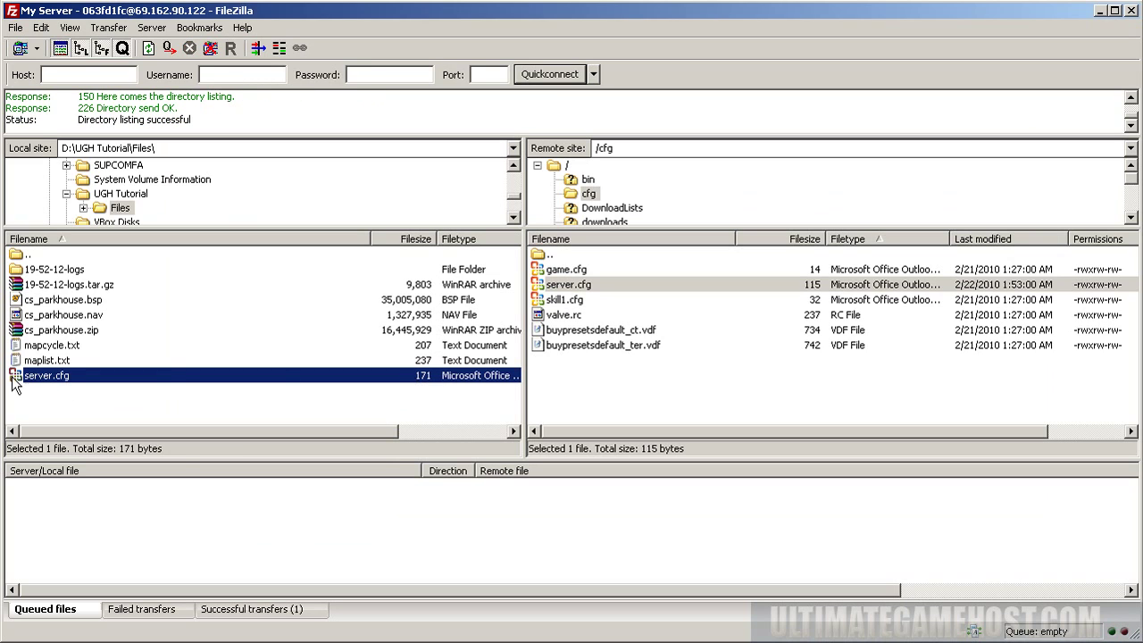
pyautogui.rightClick(51, 380)
pyautogui.click(101, 383)
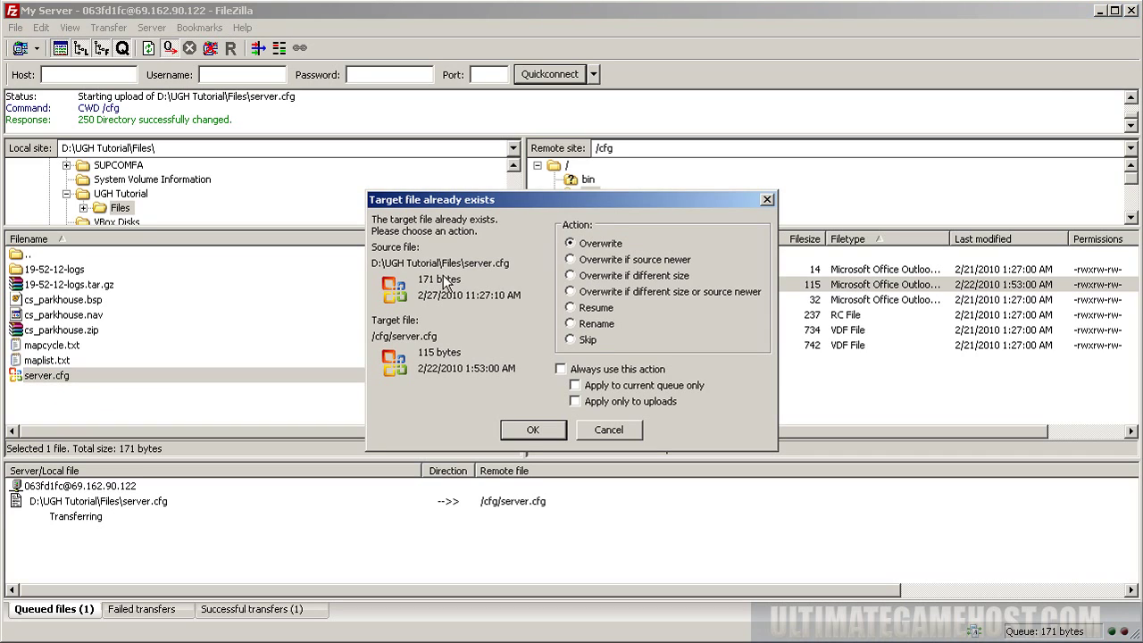
pyautogui.click(533, 432)
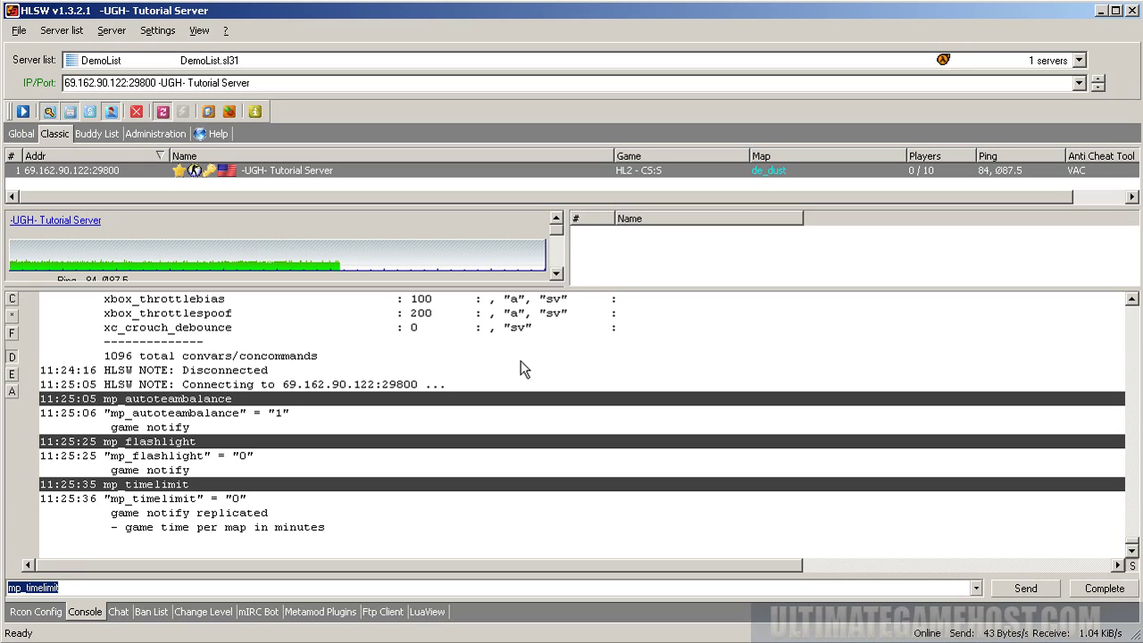
# In HLSW, send exec server.cfg to the server console to load the uploaded configuration.
pyautogui.write('exec serv')
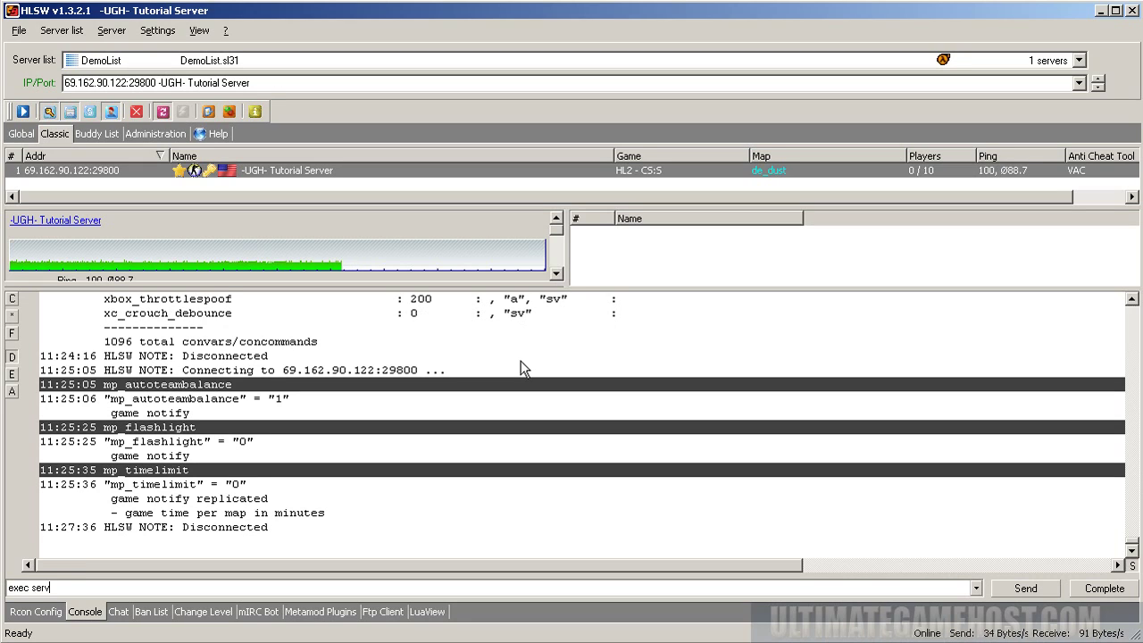
pyautogui.write('er.cfg')
pyautogui.press('Return')
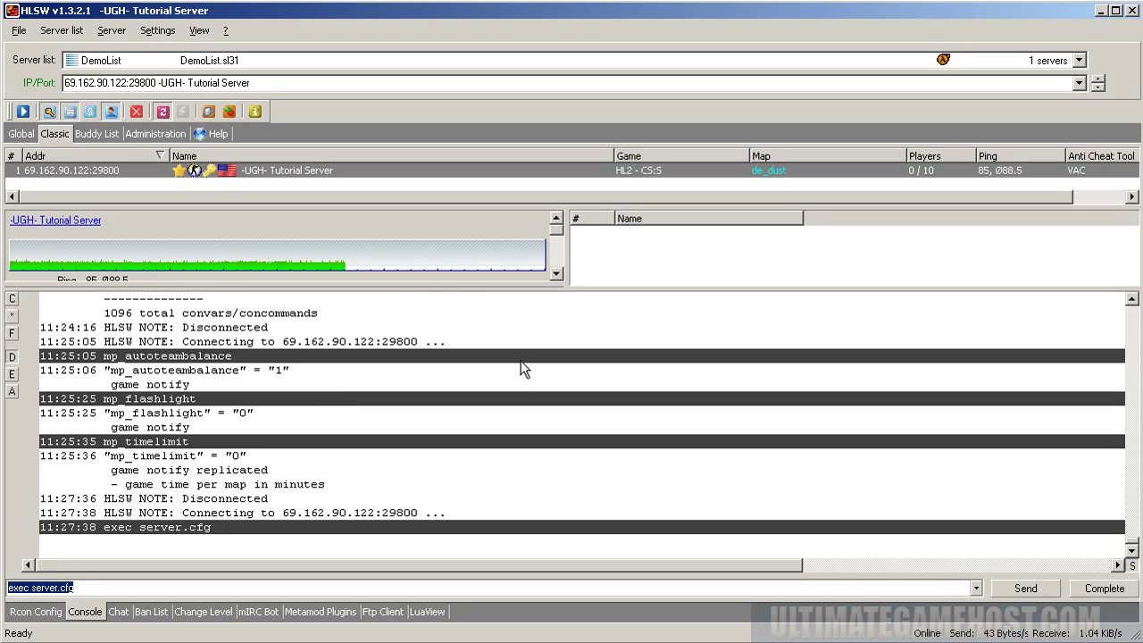
# Query mp_autoteambalance in the server console and check its current value against the default.
pyautogui.press('BackSpace')
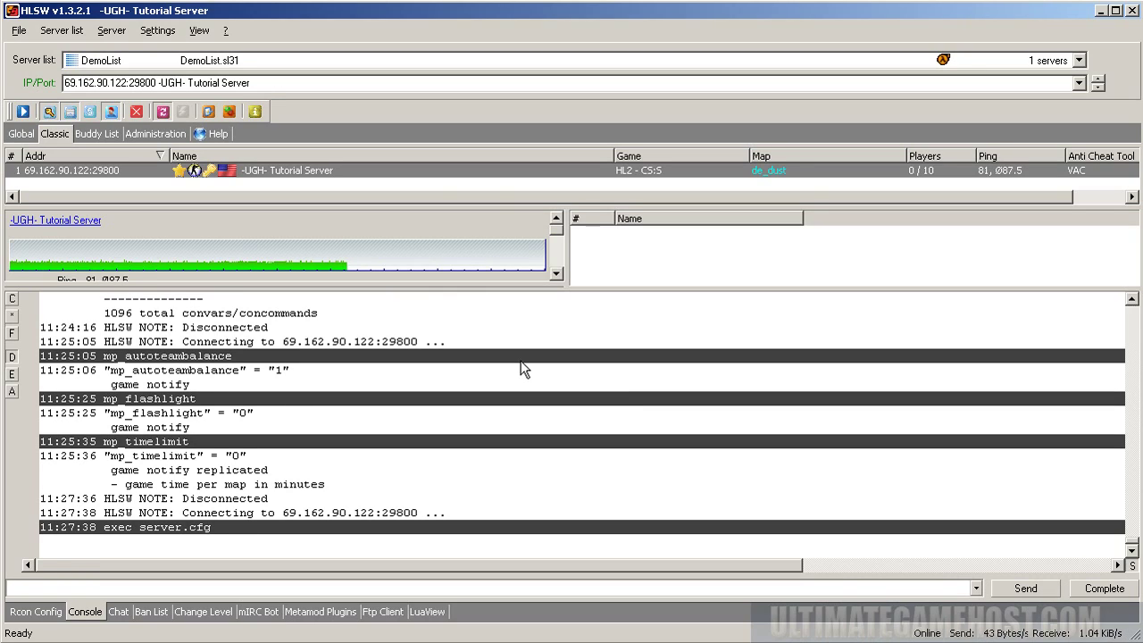
pyautogui.write('mp_autoteambalance')
pyautogui.press('Return')
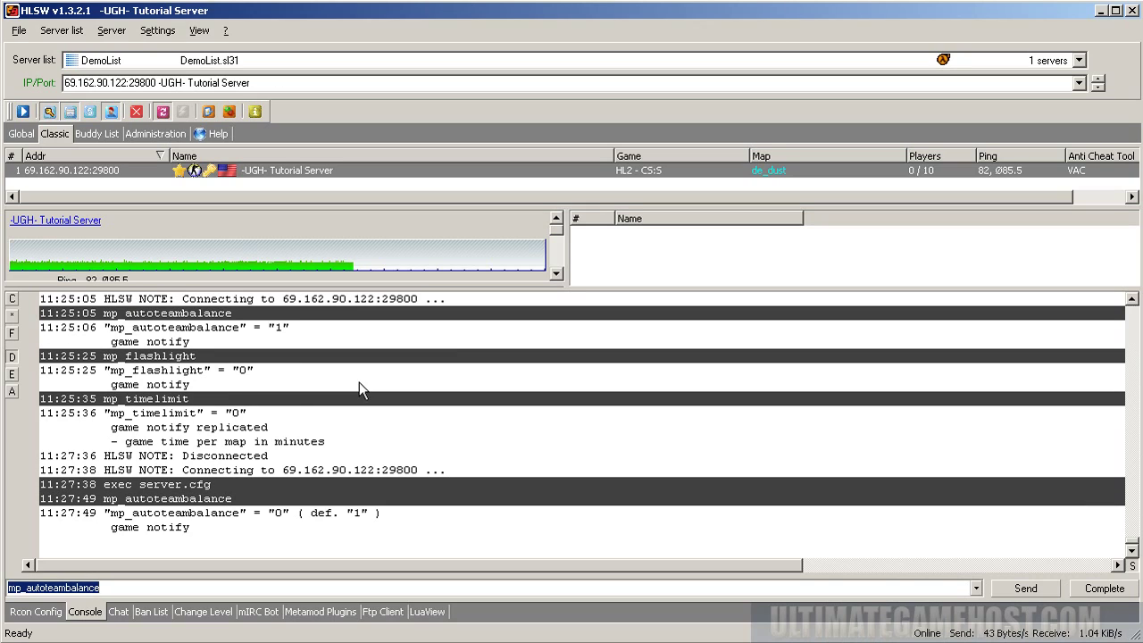
pyautogui.moveTo(316, 517); pyautogui.dragTo(383, 514)
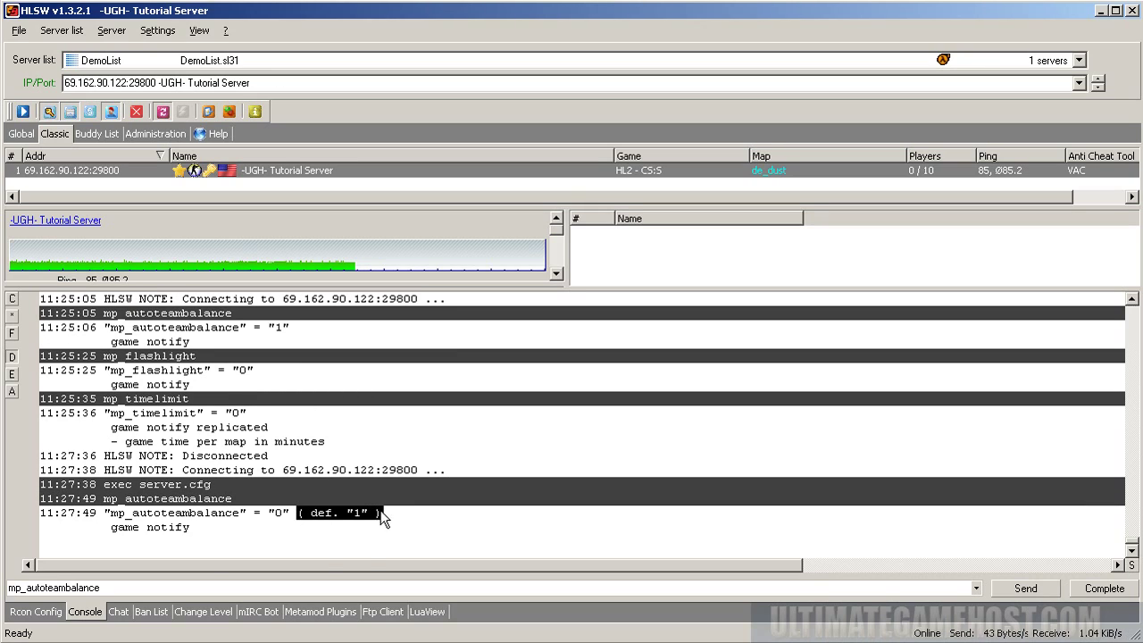
# Replace the console command with mp_flashlight and send it to check that variable's value after the config reload.
pyautogui.click(180, 582)
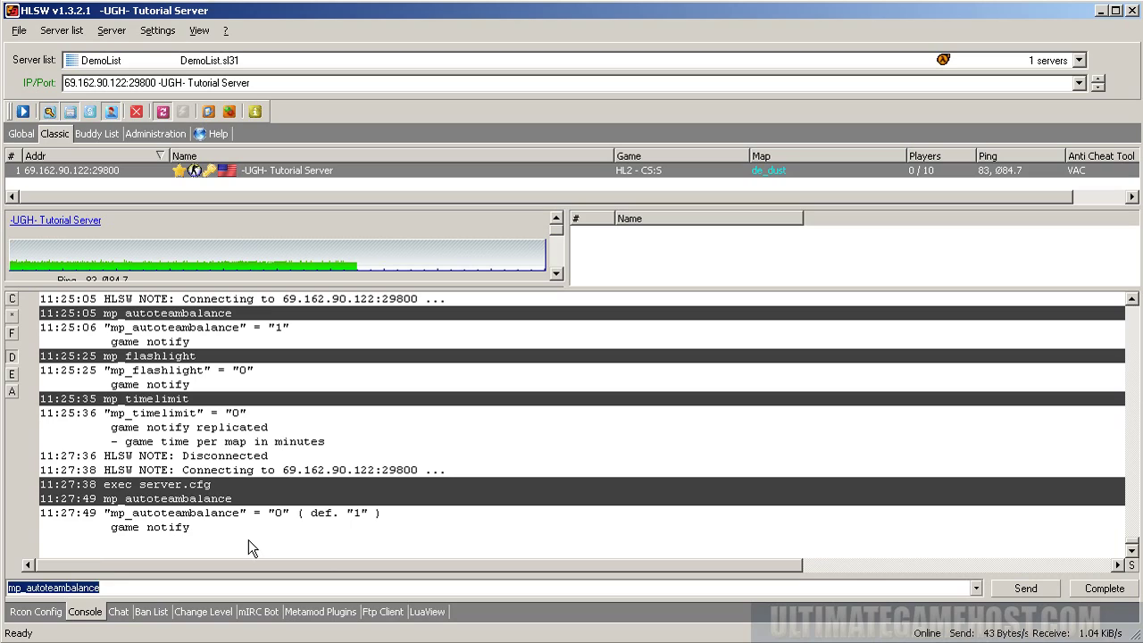
pyautogui.write('mp_flash')
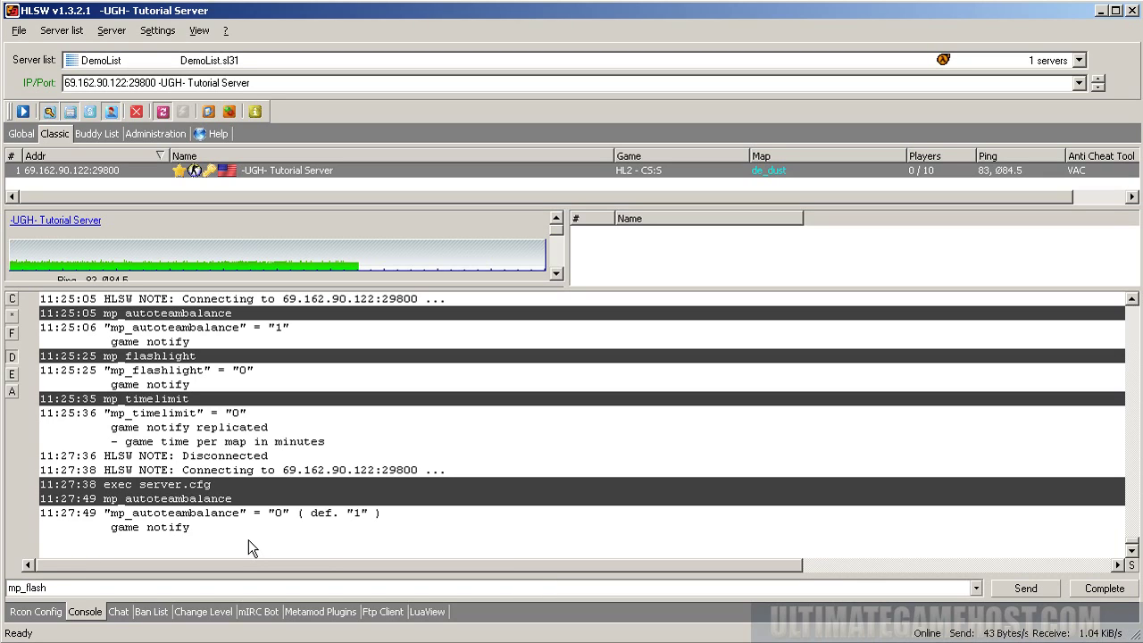
pyautogui.write('light')
pyautogui.press('Return')
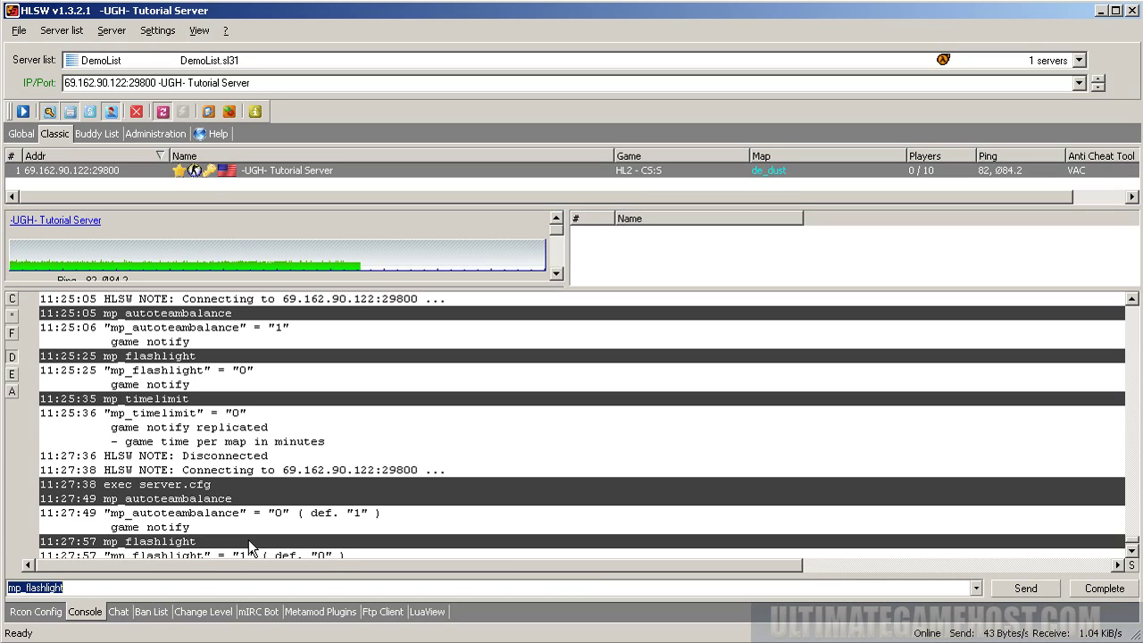
pyautogui.click(1132, 566)
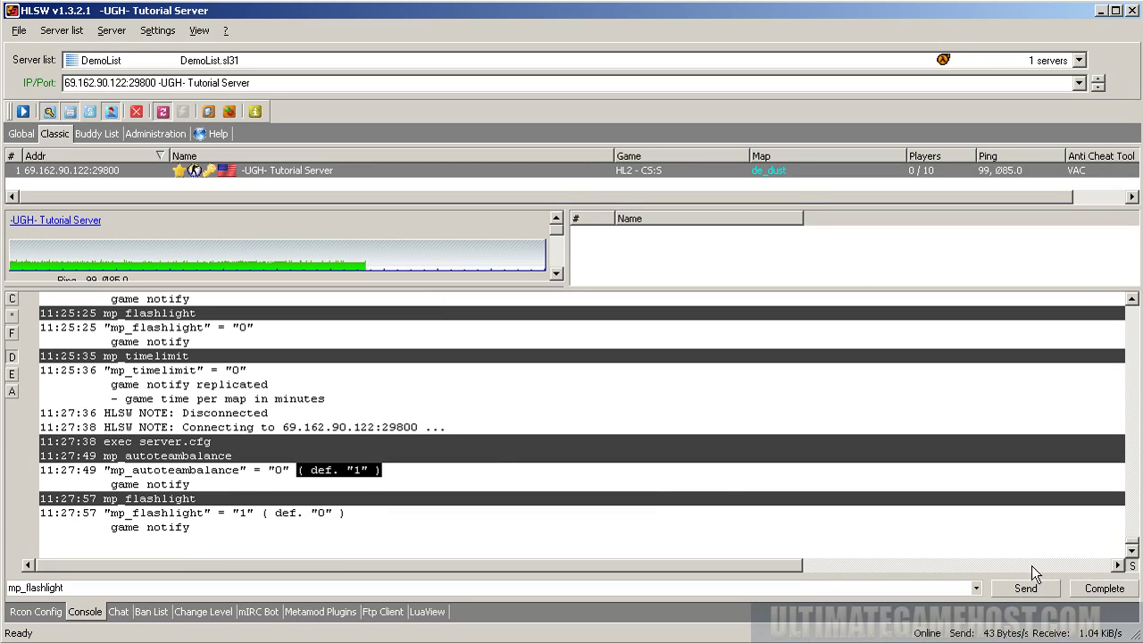
# Replace the console command with mp_timelimit and send it to check that variable's value after the config reload.
pyautogui.doubleClick(238, 589)
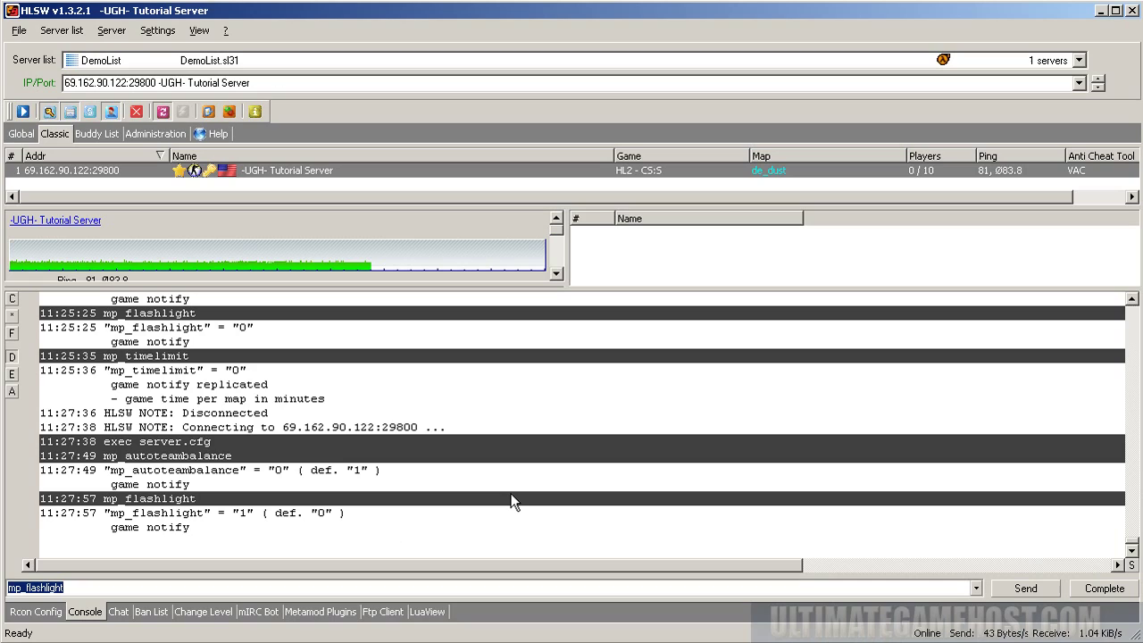
pyautogui.write('mp_timelimit')
pyautogui.press('Return')
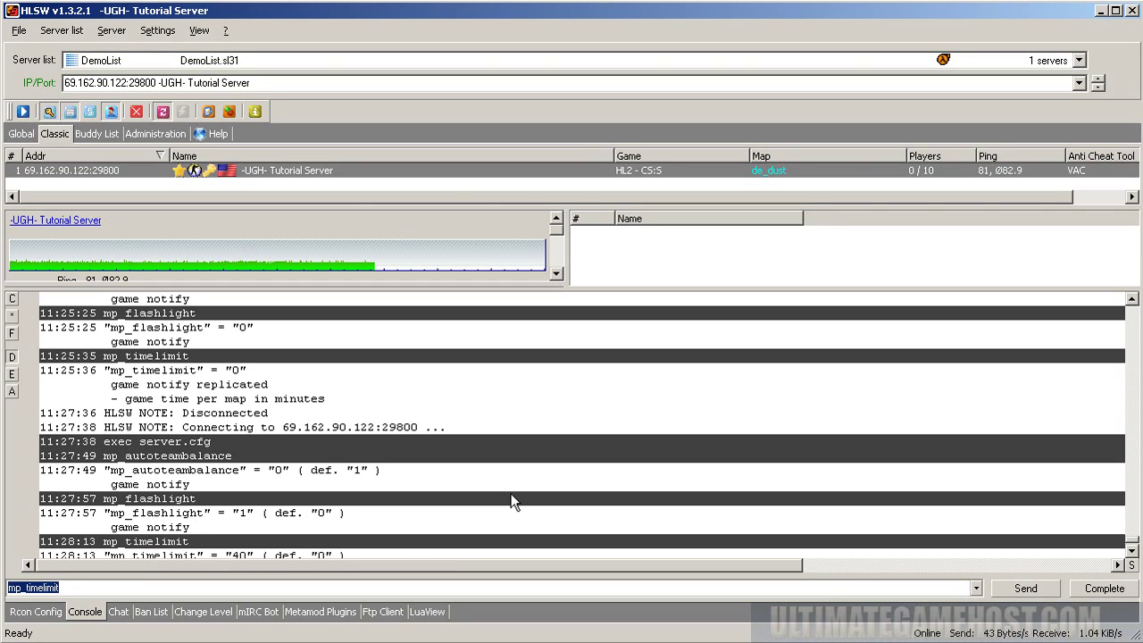
pyautogui.click(1132, 551)
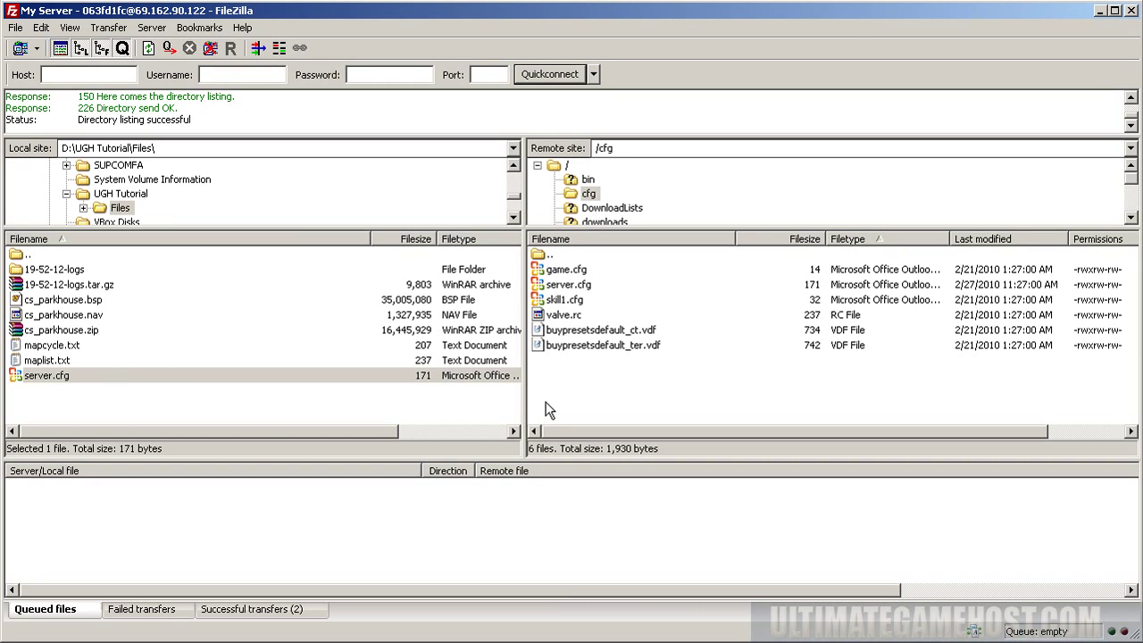
pyautogui.click(432, 396)
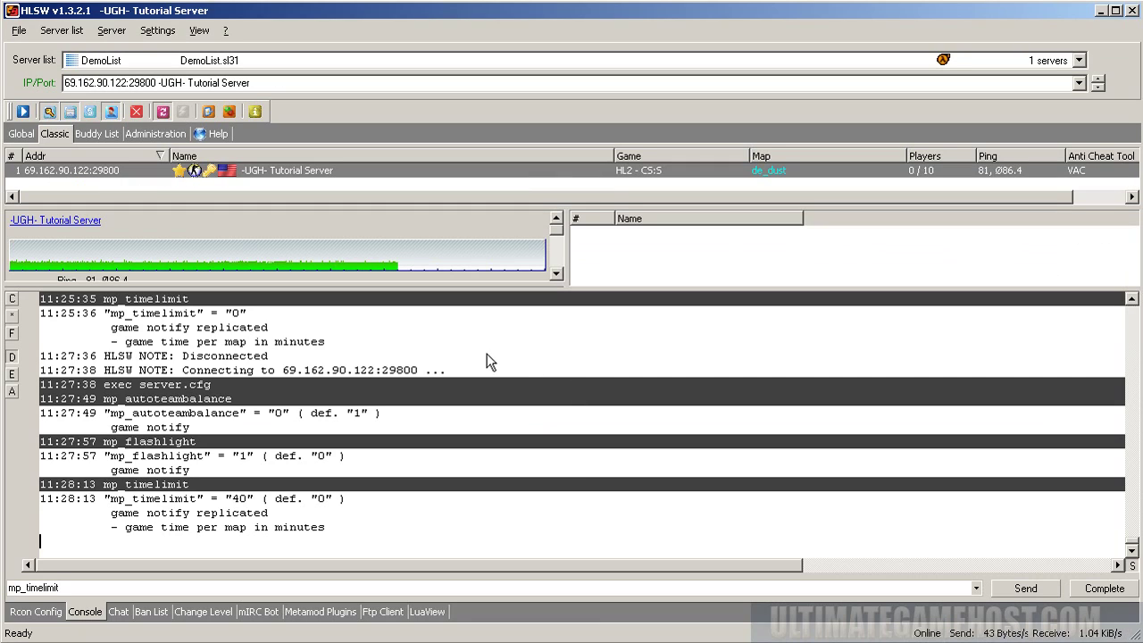
pyautogui.doubleClick(577, 581)
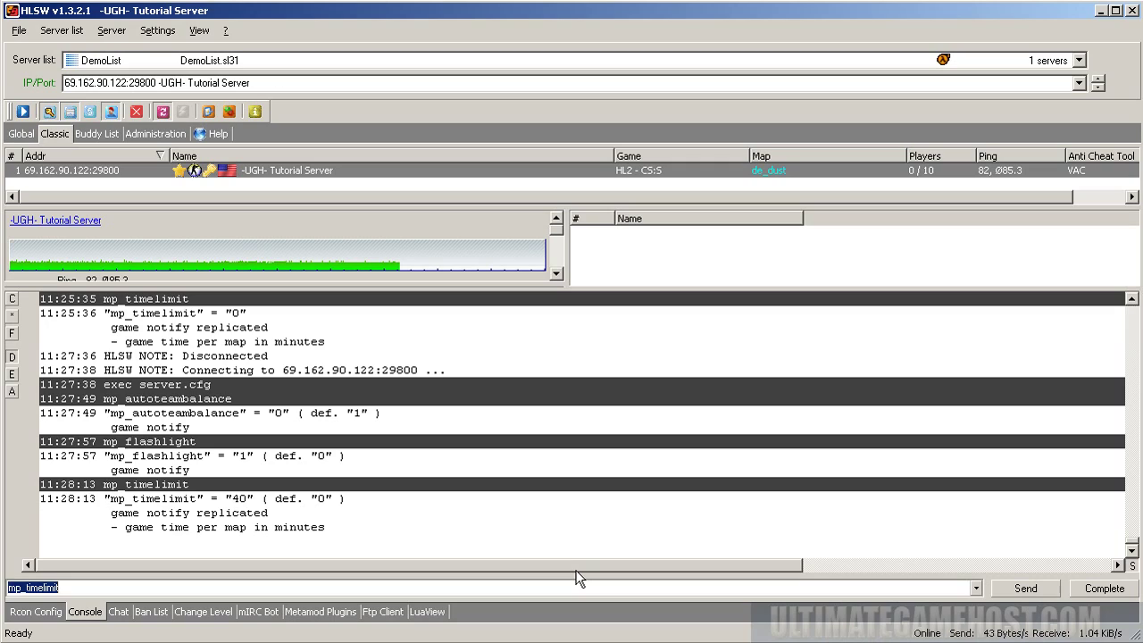